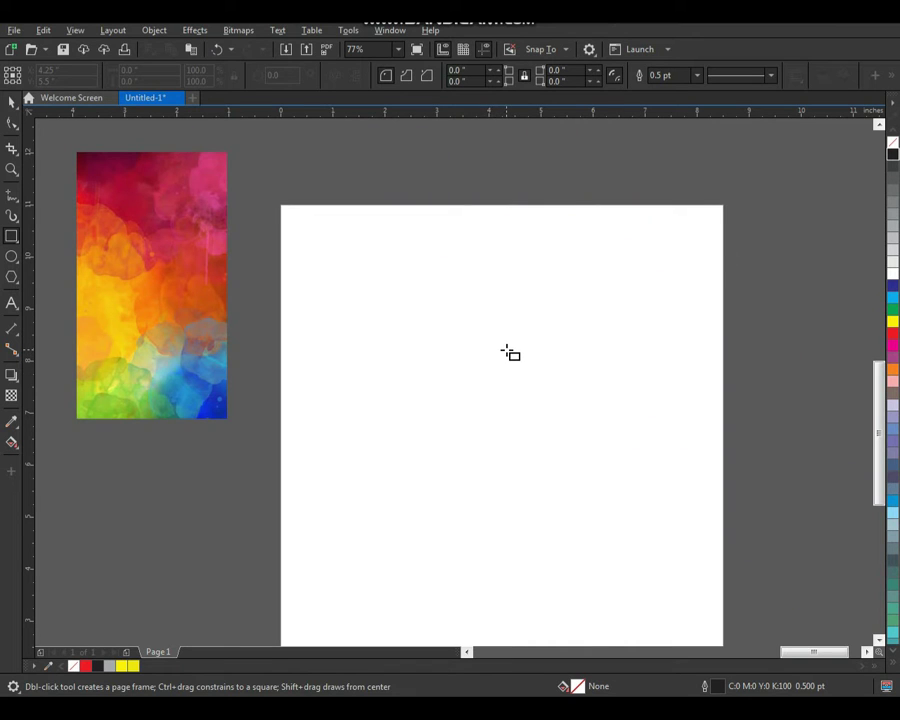
Zoom in on the blank page and type the text 'Wet Paint'.
{"action": "key", "text": "space"}
{"action": "key", "text": "z"}
{"action": "left_click_drag", "start_coordinate": [270, 196], "coordinate": [722, 504]}
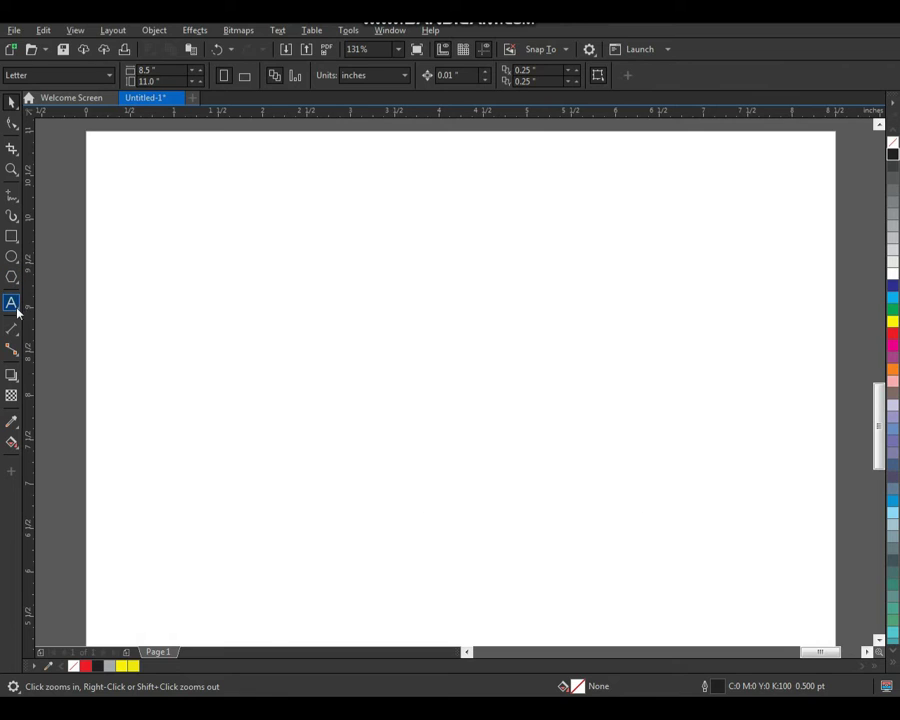
{"action": "left_click", "coordinate": [11, 303]}
{"action": "left_click", "coordinate": [310, 348]}
{"action": "type", "text": "W"}
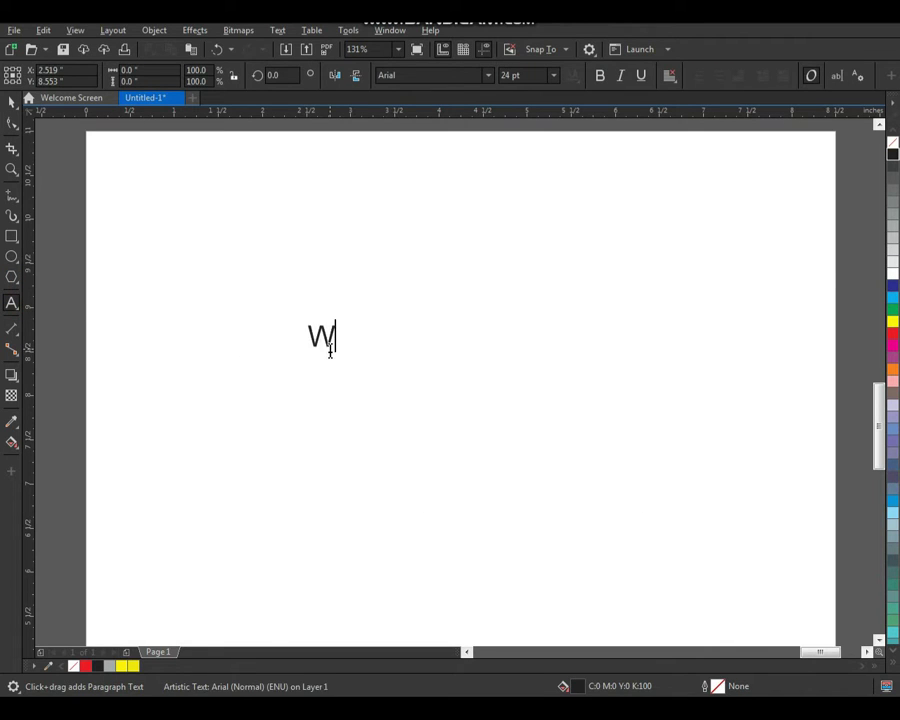
{"action": "type", "text": "E"}
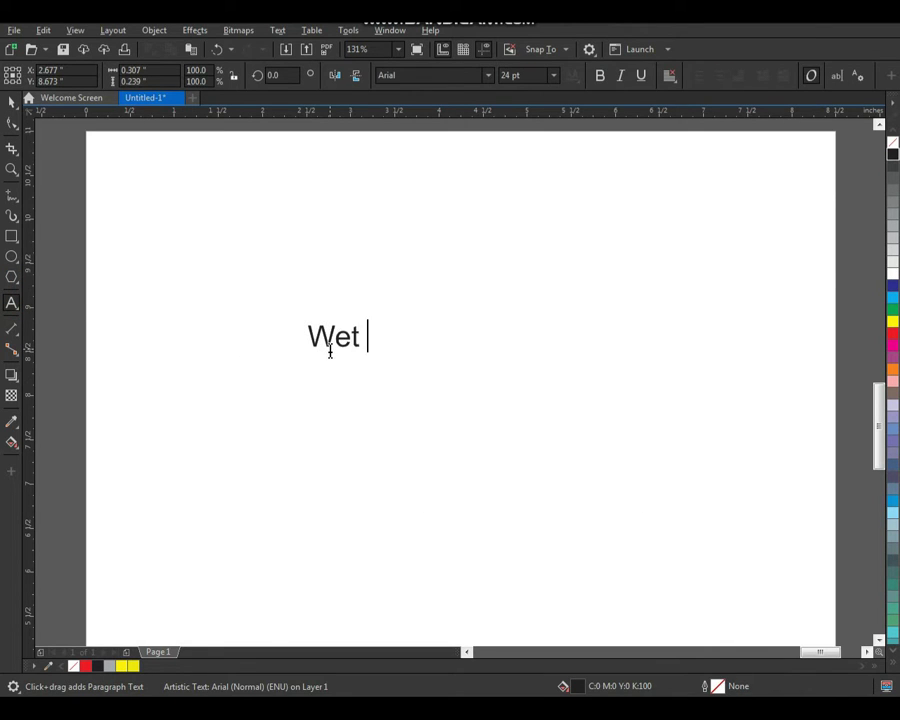
Enlarge the Wet Paint text to about 71 pt.
{"action": "key", "text": "ctrl+space"}
{"action": "scroll", "coordinate": [279, 275], "scroll_direction": "down", "scroll_amount": 3}
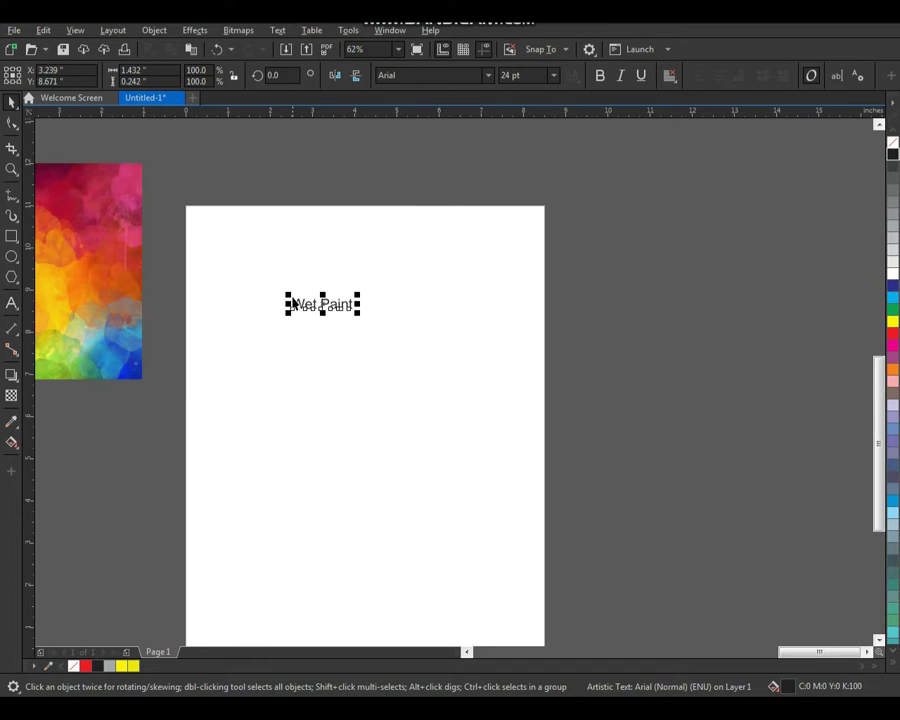
{"action": "key", "text": "z"}
{"action": "left_click_drag", "start_coordinate": [164, 190], "coordinate": [639, 502]}
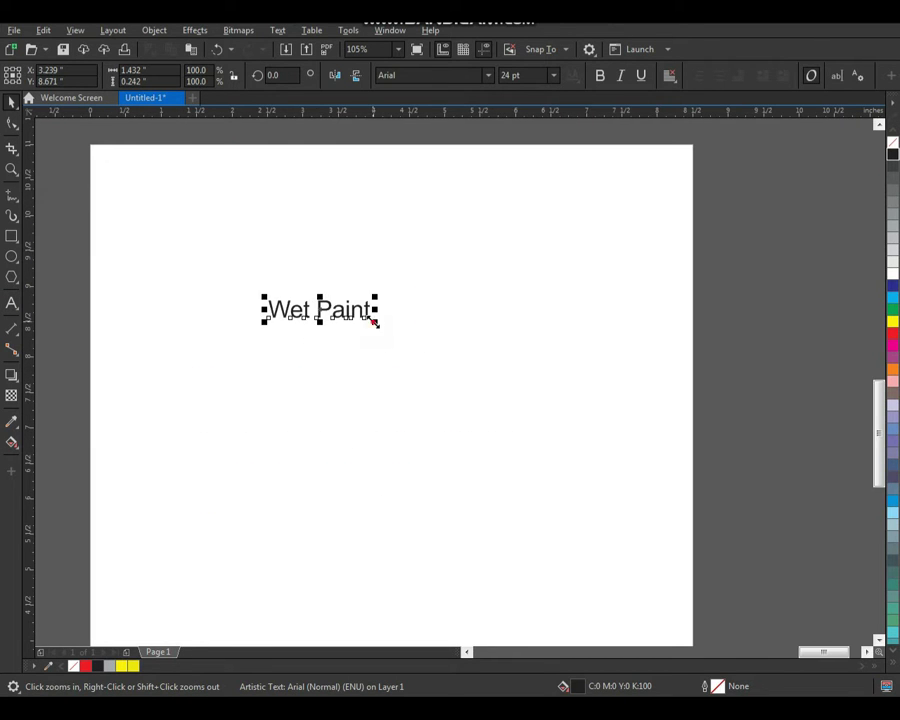
{"action": "left_click_drag", "start_coordinate": [375, 322], "coordinate": [572, 446]}
Set the text in the Aristocrat font and scale it larger.
{"action": "left_click", "coordinate": [487, 76]}
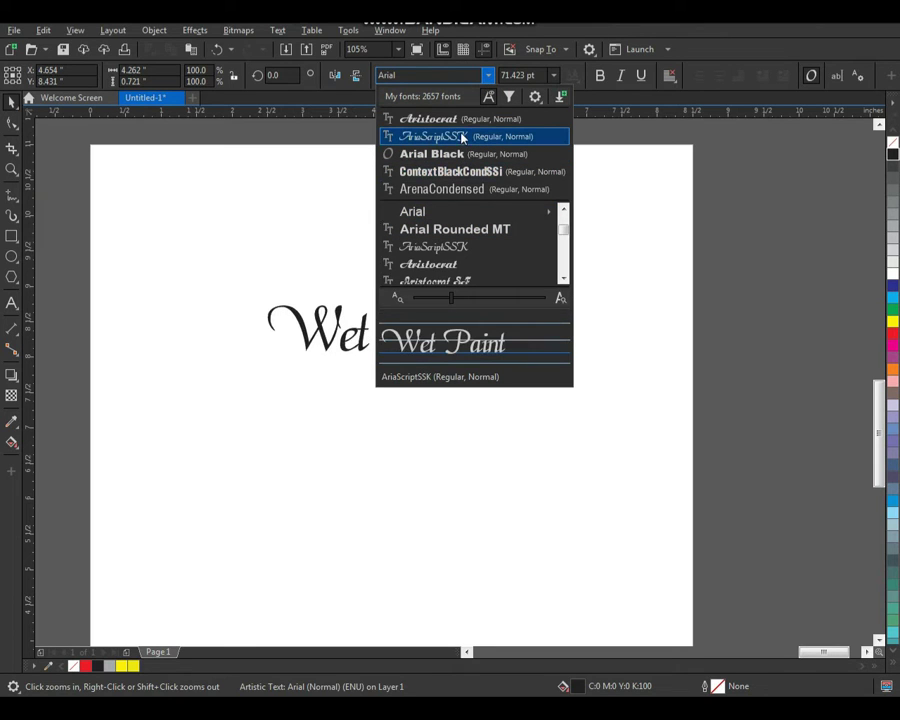
{"action": "left_click", "coordinate": [458, 121]}
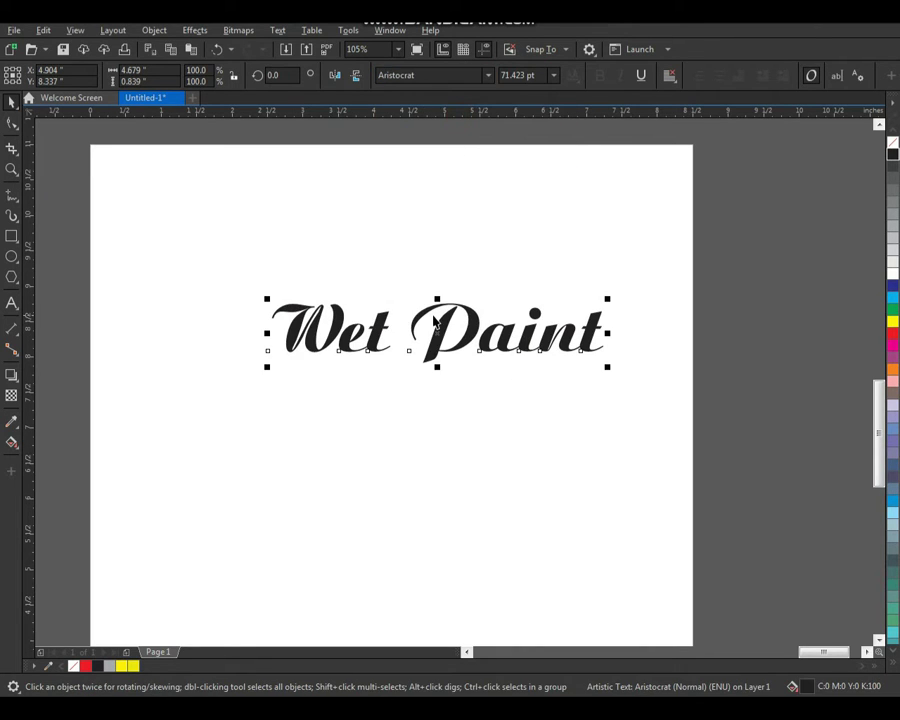
{"action": "left_click_drag", "start_coordinate": [493, 358], "coordinate": [456, 337]}
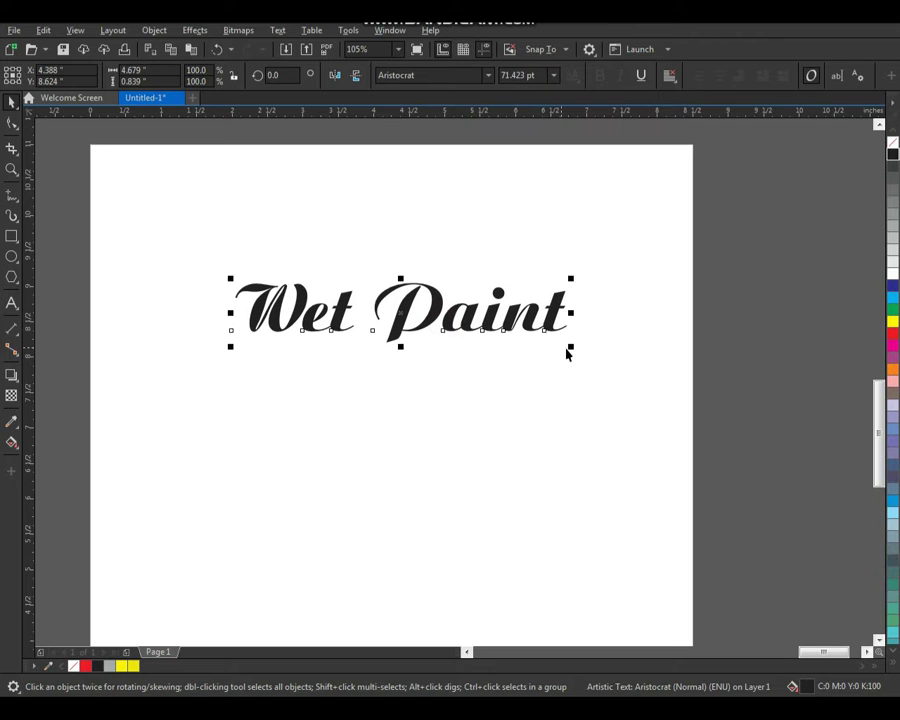
{"action": "mouse_move", "coordinate": [566, 353]}
{"action": "left_mouse_down"}
{"action": "mouse_move", "coordinate": [586, 366]}
{"action": "mouse_move", "coordinate": [600, 352]}
{"action": "left_mouse_up"}
Convert the Wet Paint text to curves.
{"action": "key", "text": "ctrl+q"}
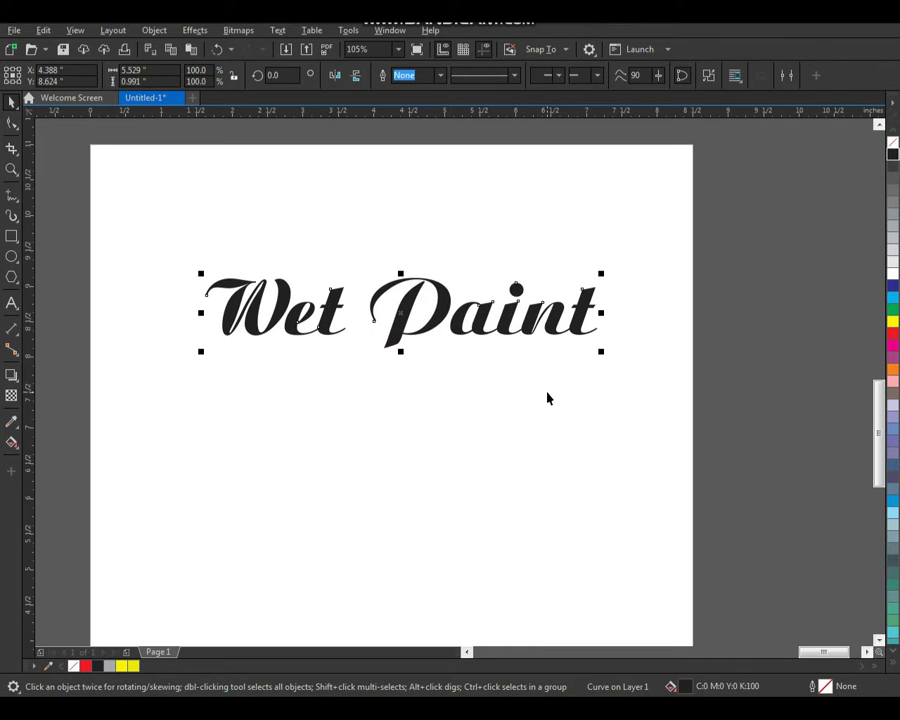
{"action": "left_click", "coordinate": [547, 398]}
{"action": "left_click", "coordinate": [530, 331]}
{"action": "key", "text": "z"}
{"action": "right_click", "coordinate": [530, 372]}
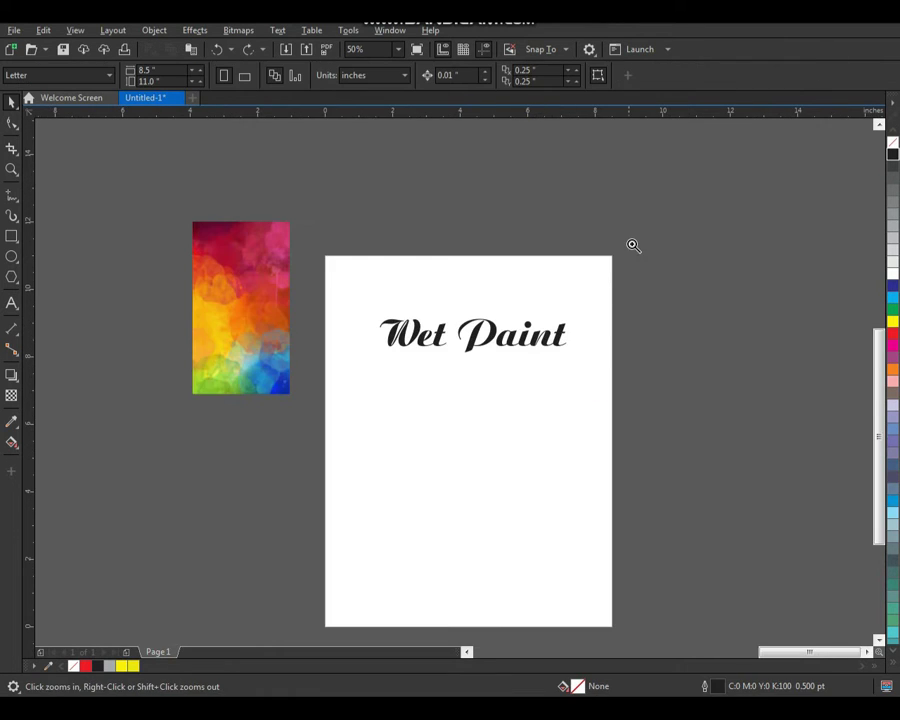
{"action": "left_click_drag", "start_coordinate": [633, 245], "coordinate": [335, 401]}
Move the text lower, leaving a duplicate copy above it, and select the bottom copy.
{"action": "key", "text": "space"}
{"action": "left_click", "coordinate": [563, 368]}
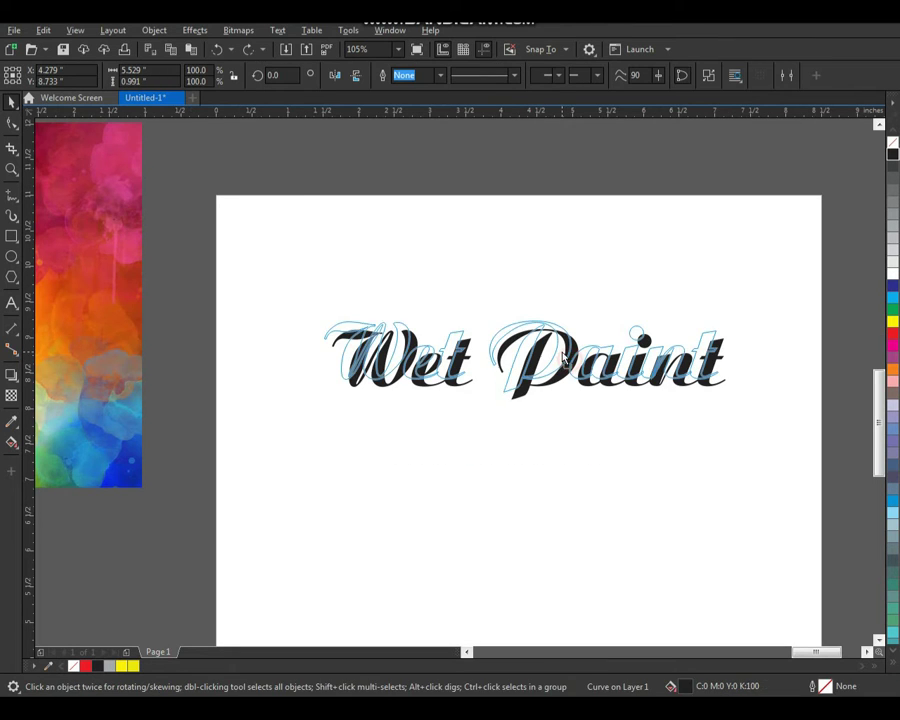
{"action": "key", "text": "shift+F2"}
{"action": "mouse_move", "coordinate": [522, 368]}
{"action": "left_mouse_down"}
{"action": "mouse_move", "coordinate": [522, 405]}
{"action": "mouse_move", "coordinate": [508, 400]}
{"action": "mouse_move", "coordinate": [496, 256]}
{"action": "left_mouse_up"}
{"action": "right_click", "coordinate": [496, 256]}
{"action": "left_click", "coordinate": [520, 474]}
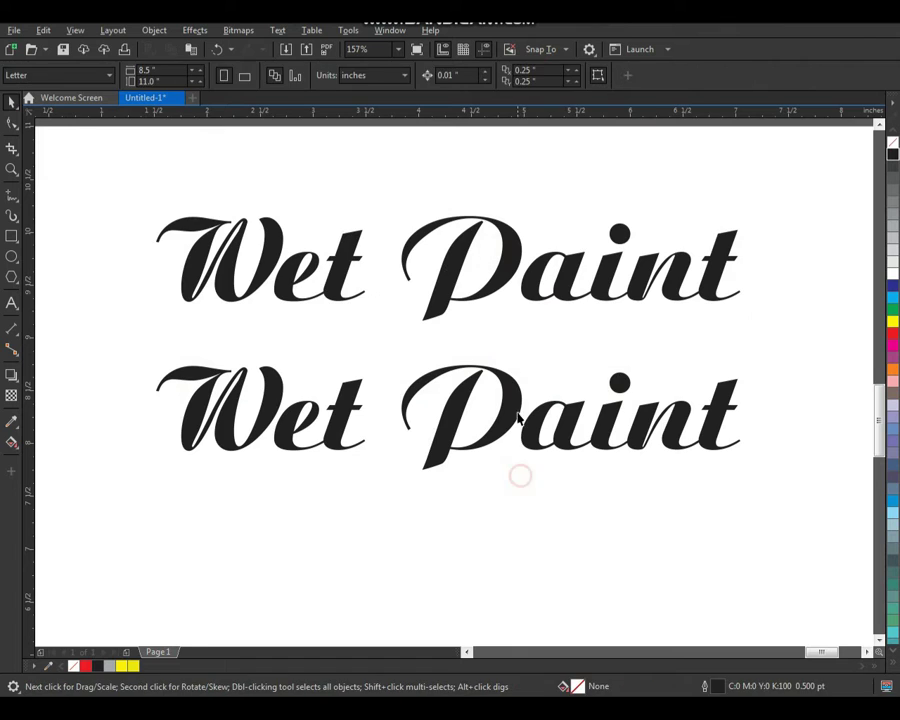
{"action": "left_click", "coordinate": [492, 410]}
{"action": "key", "text": "z"}
{"action": "left_click_drag", "start_coordinate": [112, 294], "coordinate": [742, 522]}
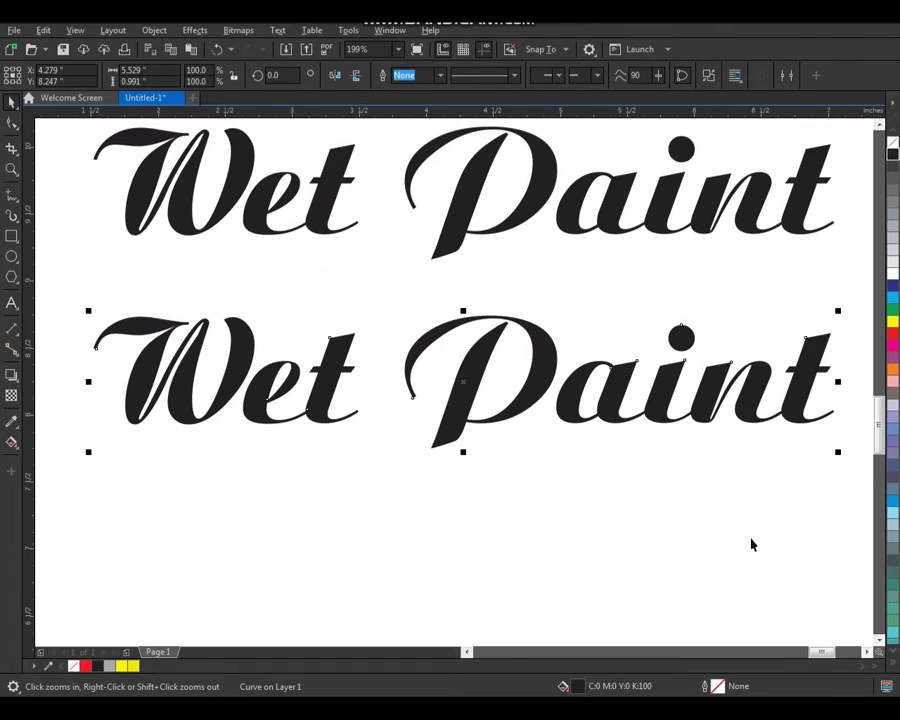
Apply the Wet Paint distortion at Wetness 48, Percent 100, then shift the text down.
{"action": "left_click", "coordinate": [203, 36]}
{"action": "mouse_move", "coordinate": [236, 223]}
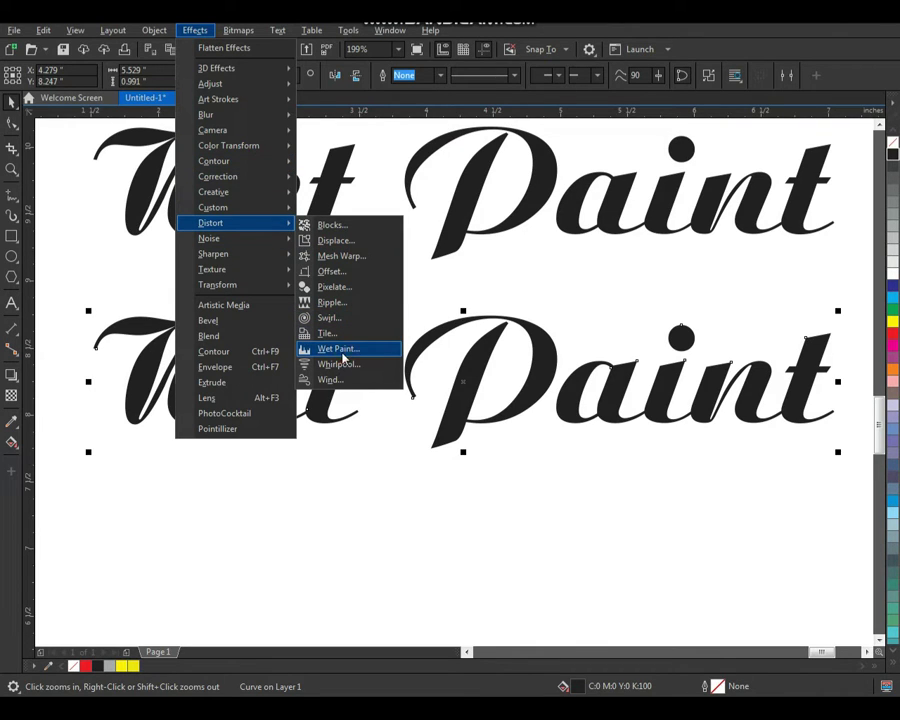
{"action": "left_click", "coordinate": [343, 352]}
{"action": "left_click_drag", "start_coordinate": [448, 299], "coordinate": [606, 181]}
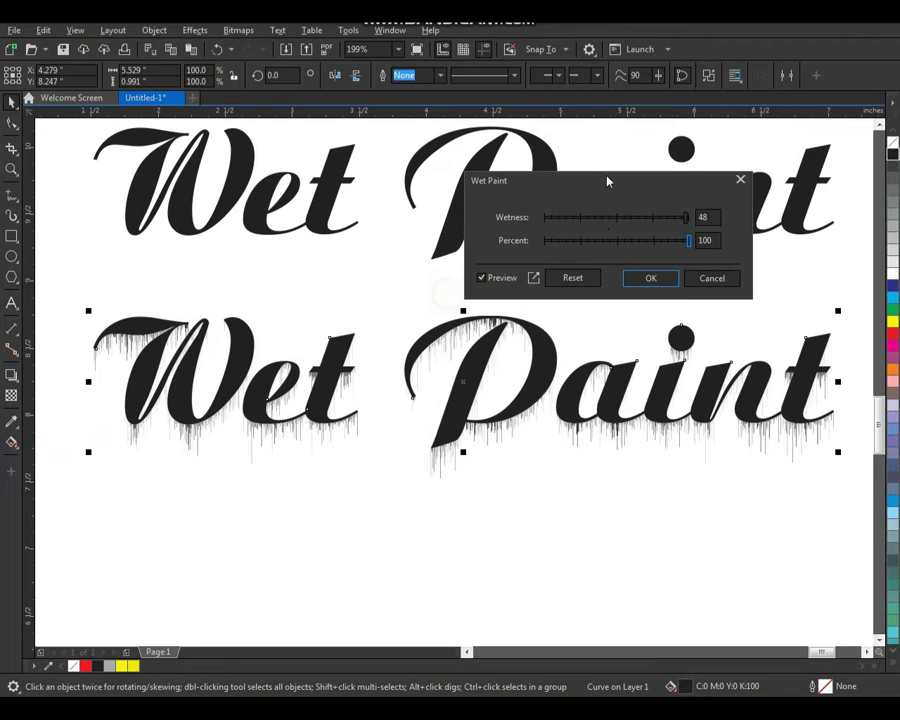
{"action": "left_click", "coordinate": [707, 218]}
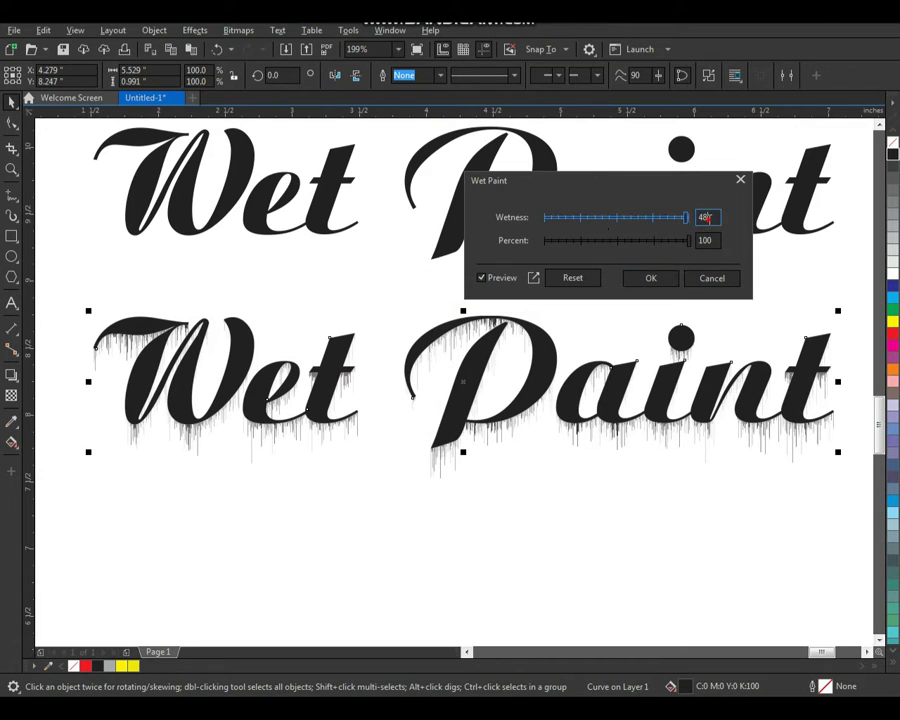
{"action": "type", "text": "45"}
{"action": "key", "text": "Tab"}
{"action": "left_click", "coordinate": [709, 216]}
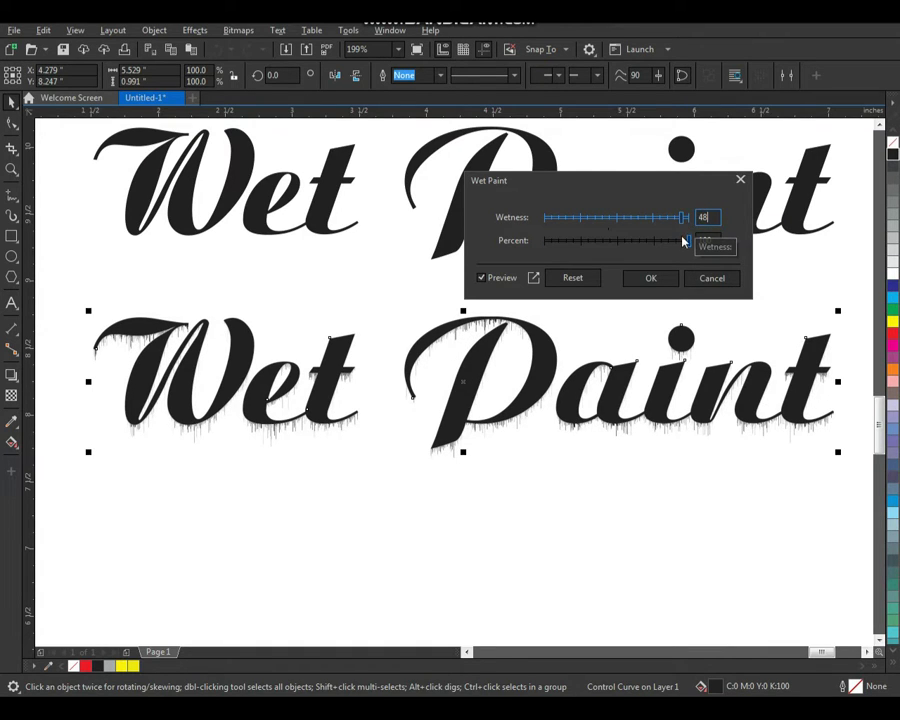
{"action": "key", "text": "Tab"}
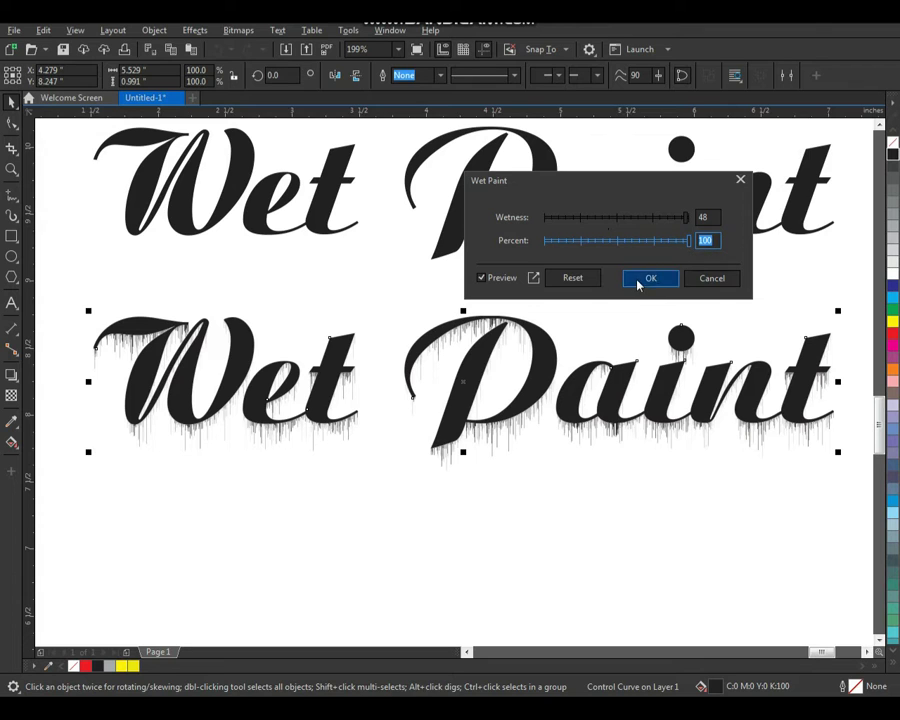
{"action": "left_click", "coordinate": [638, 278]}
{"action": "left_click", "coordinate": [538, 500]}
{"action": "left_click_drag", "start_coordinate": [539, 382], "coordinate": [492, 440]}
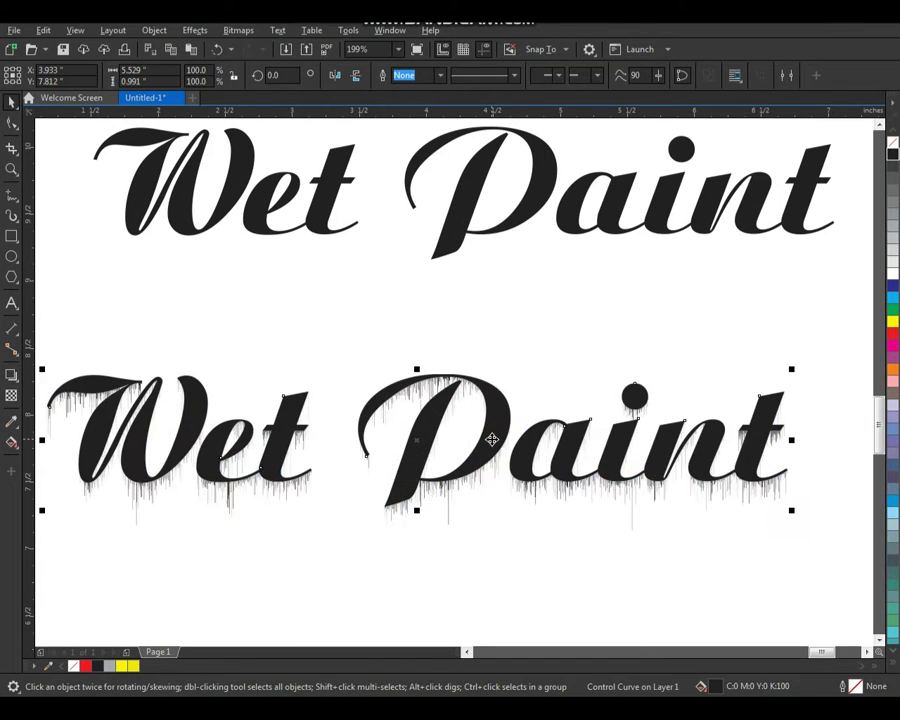
Move the rainbow watercolor image toward the text and rotate it to 270°.
{"action": "scroll", "coordinate": [492, 440], "scroll_direction": "down", "scroll_amount": 5}
{"action": "key", "text": "z"}
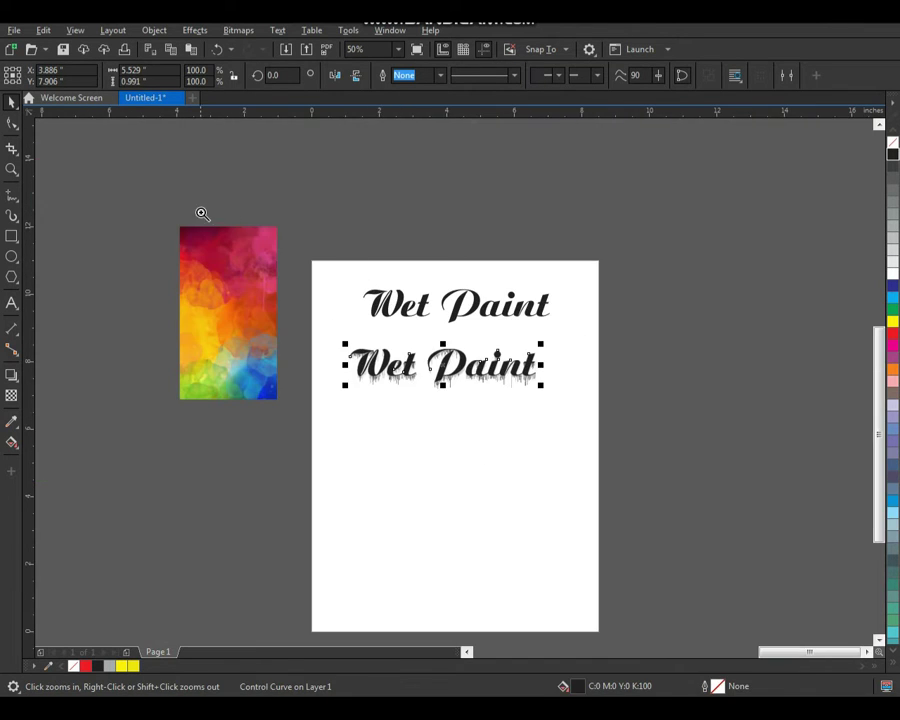
{"action": "left_click_drag", "start_coordinate": [201, 211], "coordinate": [629, 494]}
{"action": "key", "text": "space"}
{"action": "left_click_drag", "start_coordinate": [201, 257], "coordinate": [320, 287]}
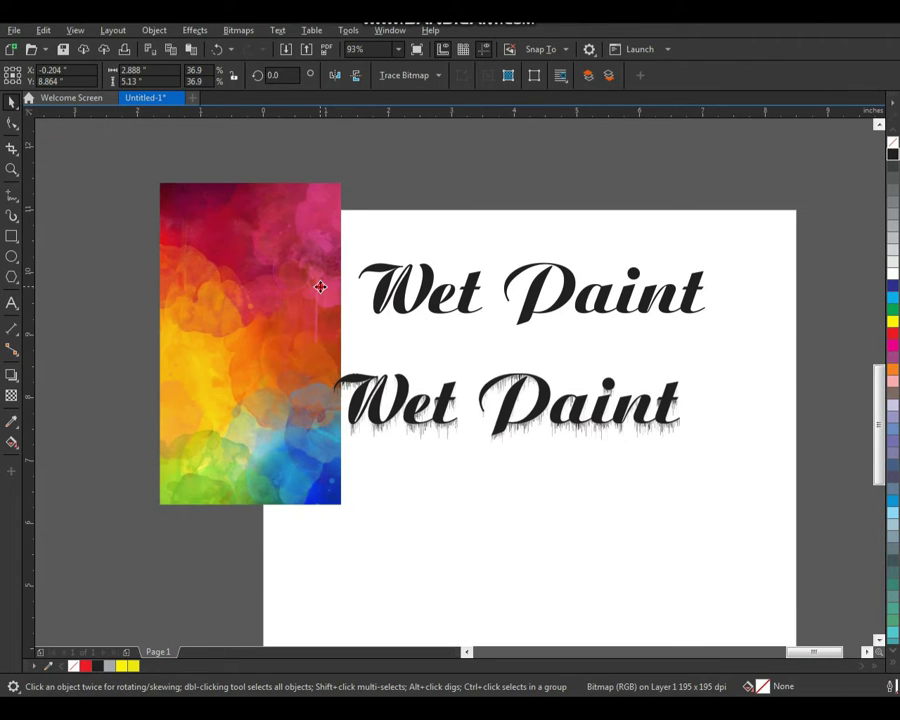
{"action": "left_click", "coordinate": [320, 287]}
{"action": "left_click_drag", "start_coordinate": [349, 183], "coordinate": [403, 430]}
Centre the image and dripping text on each other horizontally and vertically.
{"action": "left_click", "coordinate": [510, 405], "text": "shift"}
{"action": "key", "text": "c"}
{"action": "key", "text": "e"}
{"action": "left_click", "coordinate": [623, 543]}
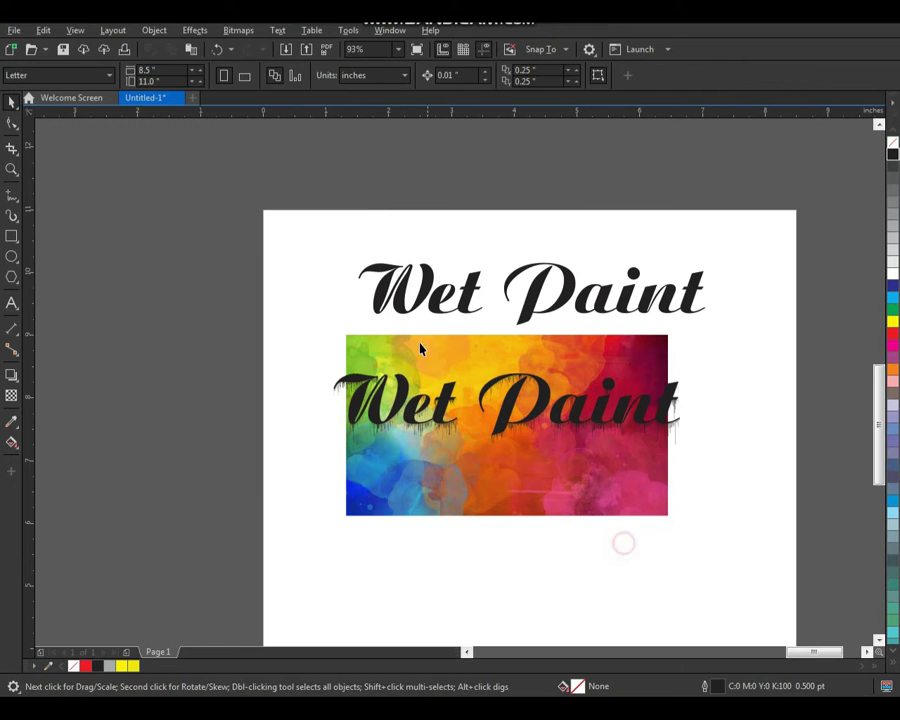
Enlarge and widen the image, then squash it into a short banner strip behind the text.
{"action": "key", "text": "z"}
{"action": "left_click_drag", "start_coordinate": [307, 290], "coordinate": [638, 486]}
{"action": "key", "text": "space"}
{"action": "left_click", "coordinate": [689, 510]}
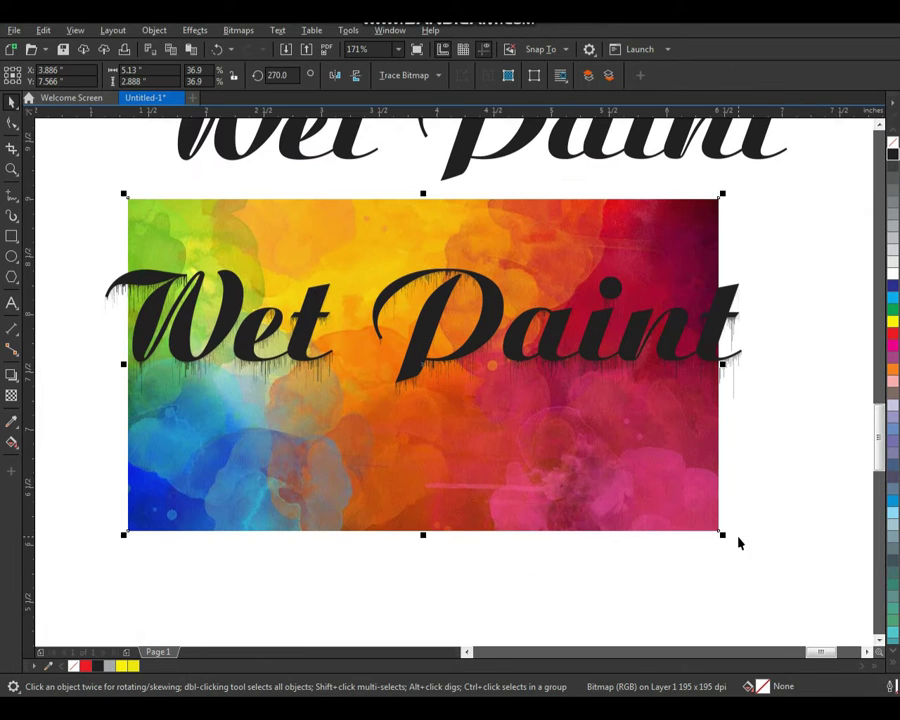
{"action": "left_click_drag", "start_coordinate": [725, 533], "coordinate": [766, 576]}
{"action": "left_click_drag", "start_coordinate": [636, 506], "coordinate": [600, 487]}
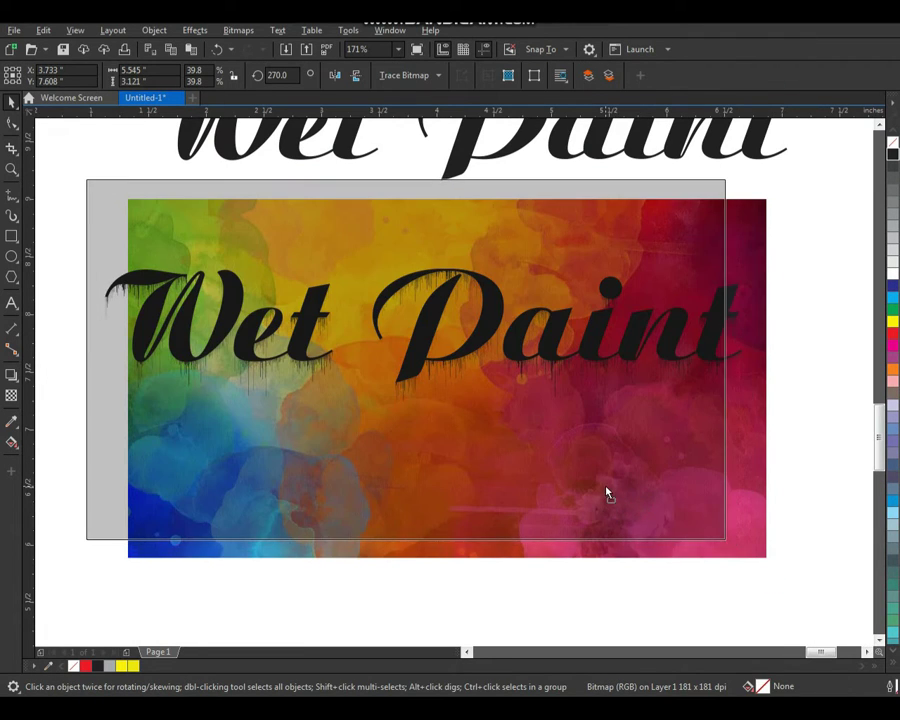
{"action": "left_click_drag", "start_coordinate": [731, 360], "coordinate": [777, 358]}
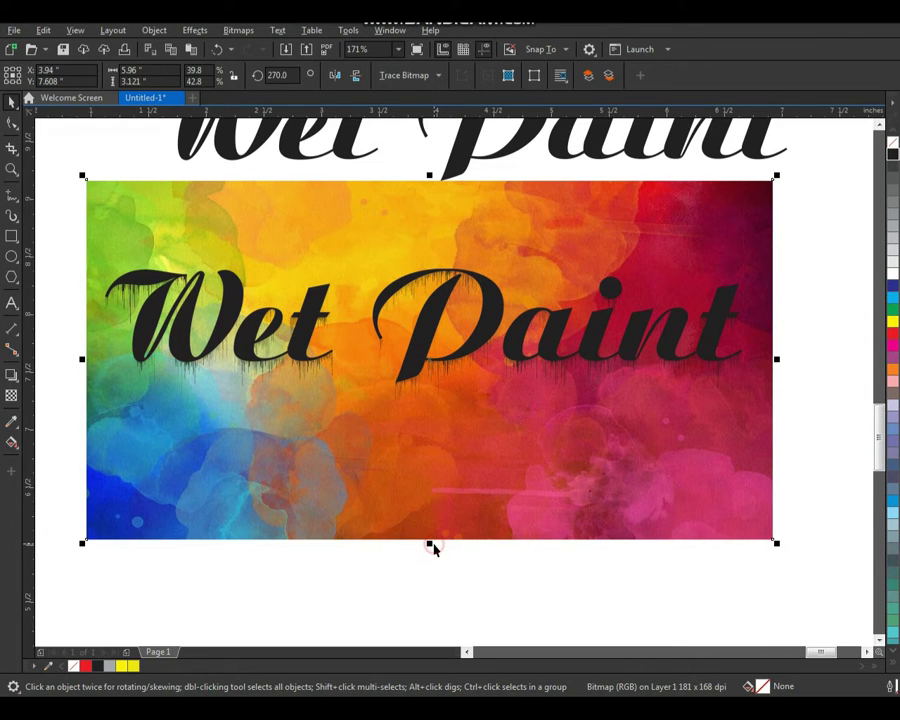
{"action": "left_click_drag", "start_coordinate": [430, 543], "coordinate": [432, 440]}
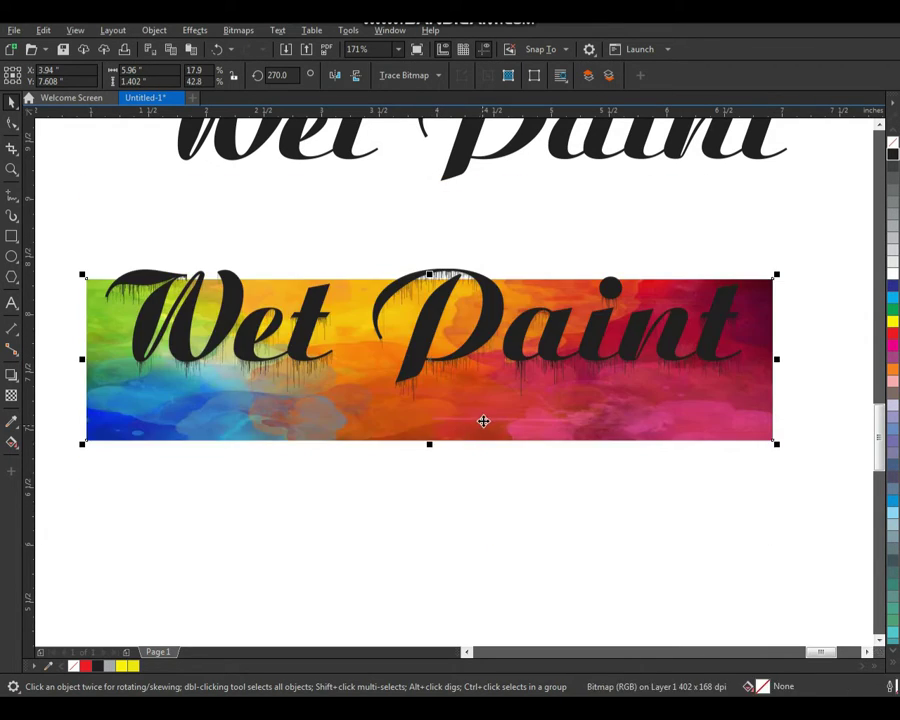
{"action": "left_click_drag", "start_coordinate": [483, 424], "coordinate": [490, 395]}
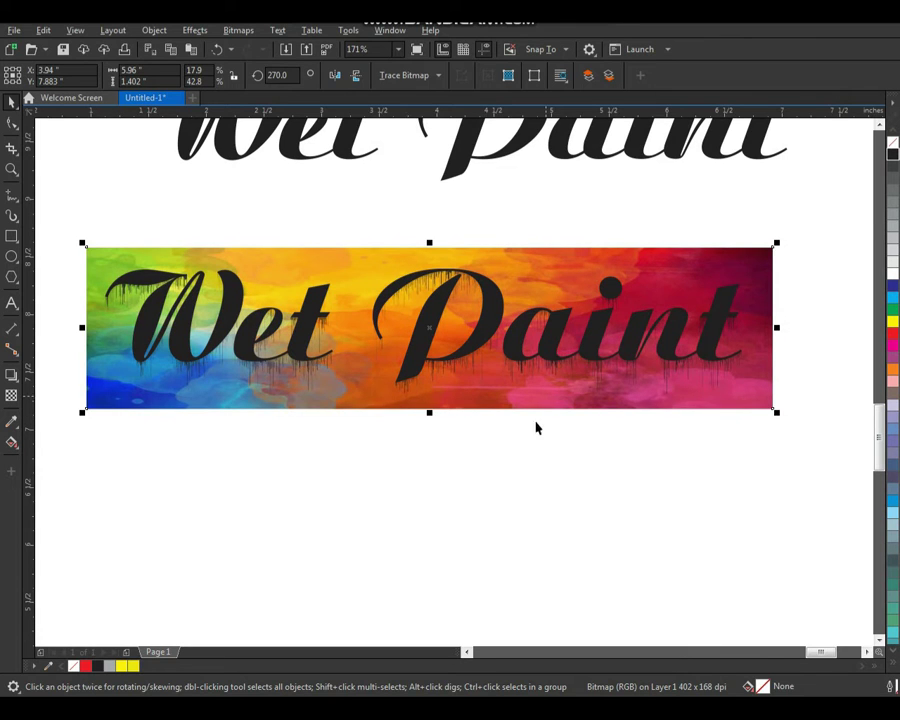
Inspect the lettering over the image up close and select the watercolor image.
{"action": "key", "text": "z"}
{"action": "left_click_drag", "start_coordinate": [335, 235], "coordinate": [759, 454]}
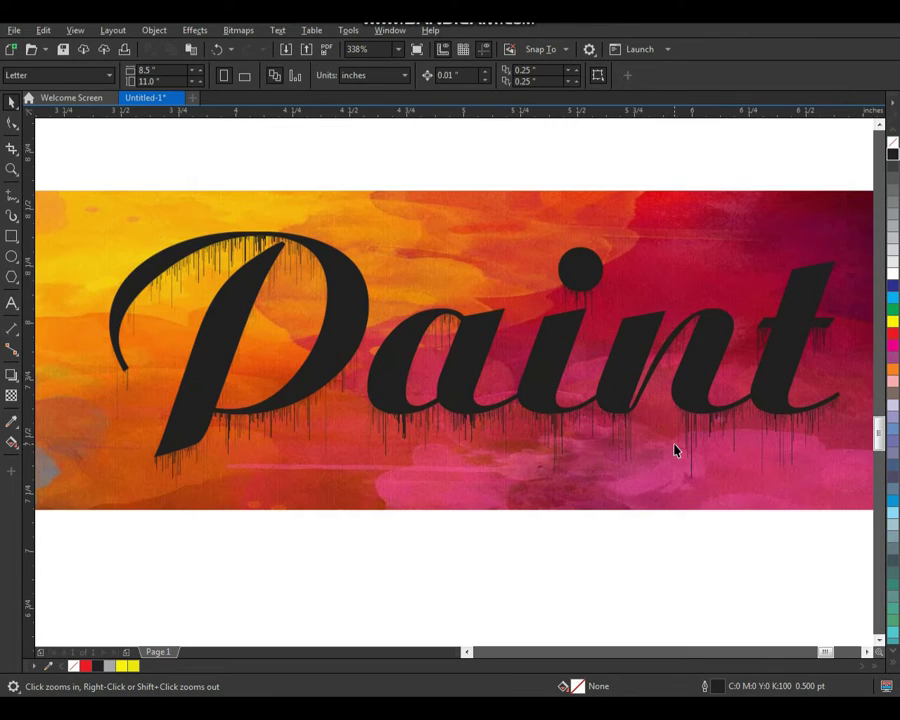
{"action": "right_click", "coordinate": [674, 451]}
{"action": "left_click_drag", "start_coordinate": [430, 254], "coordinate": [210, 390]}
{"action": "right_click", "coordinate": [210, 390]}
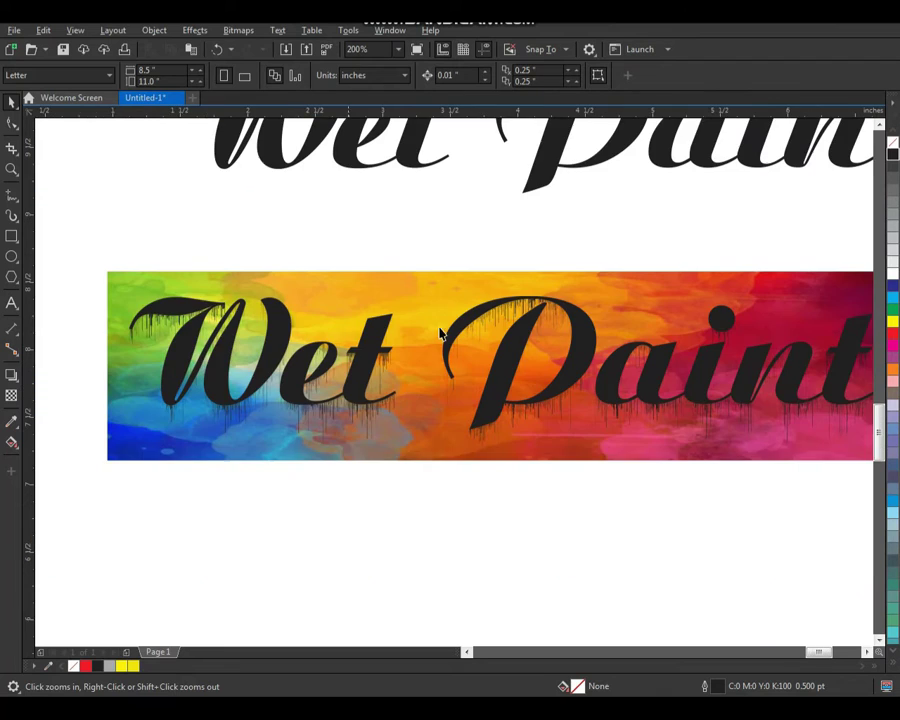
{"action": "left_click_drag", "start_coordinate": [605, 225], "coordinate": [757, 364]}
{"action": "key", "text": "space"}
{"action": "left_click", "coordinate": [668, 245]}
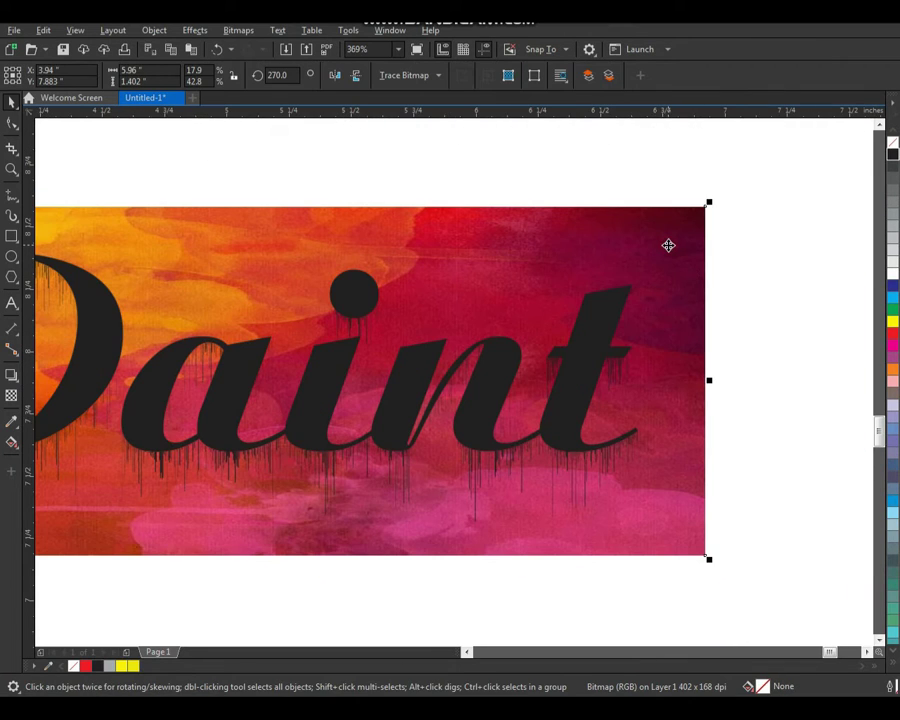
{"action": "left_click", "coordinate": [727, 273]}
{"action": "left_click", "coordinate": [663, 238]}
PowerClip the watercolor image inside the black dripping Paint lettering.
{"action": "right_click", "coordinate": [664, 240]}
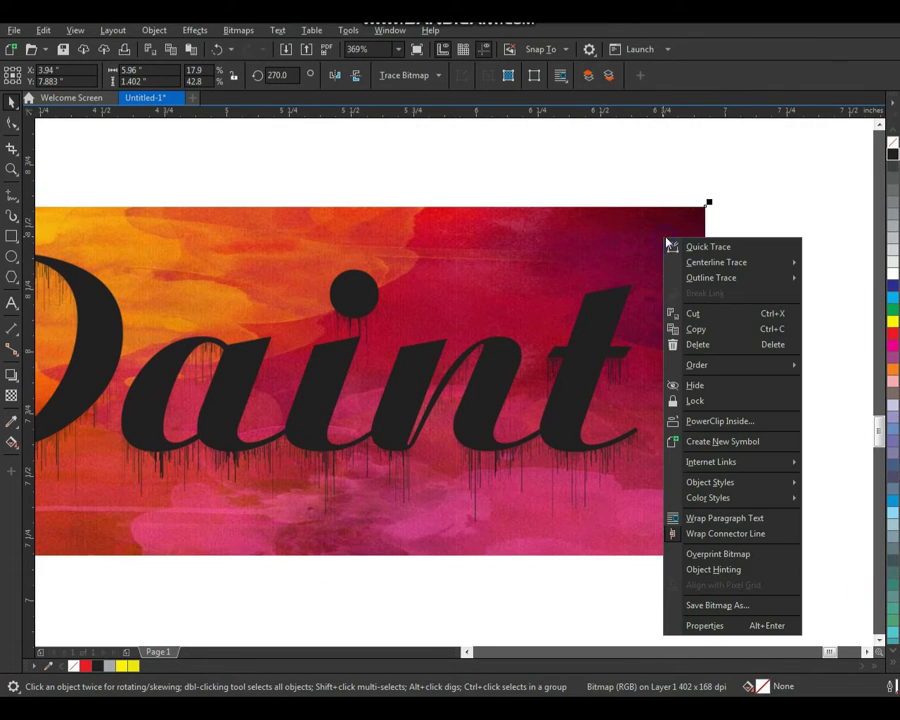
{"action": "left_click", "coordinate": [718, 422]}
{"action": "left_click", "coordinate": [567, 357]}
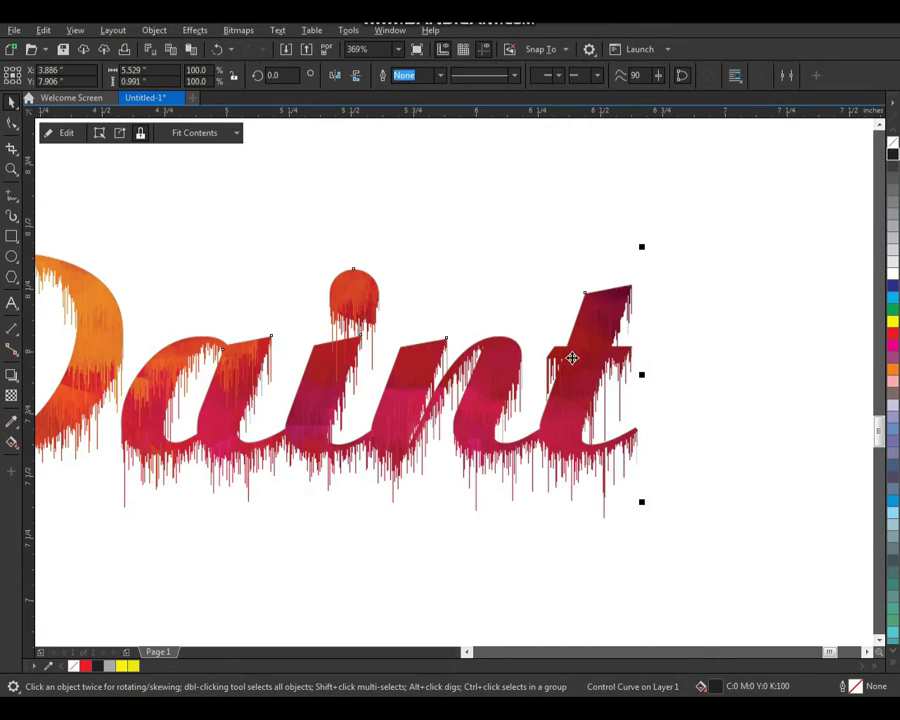
{"action": "left_click", "coordinate": [658, 370]}
{"action": "left_click", "coordinate": [604, 352]}
Move the black Wet Paint copy down closer to the coloured one.
{"action": "scroll", "coordinate": [593, 277], "scroll_direction": "down", "scroll_amount": 3}
{"action": "key", "text": "z"}
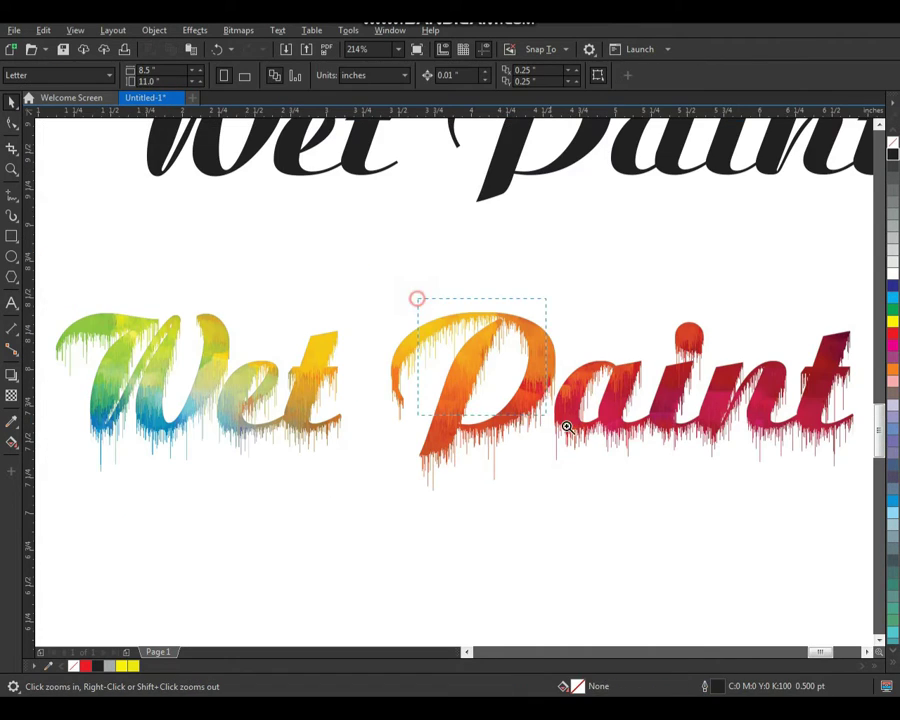
{"action": "left_click_drag", "start_coordinate": [418, 300], "coordinate": [643, 497]}
{"action": "scroll", "coordinate": [474, 406], "scroll_direction": "down", "scroll_amount": 7}
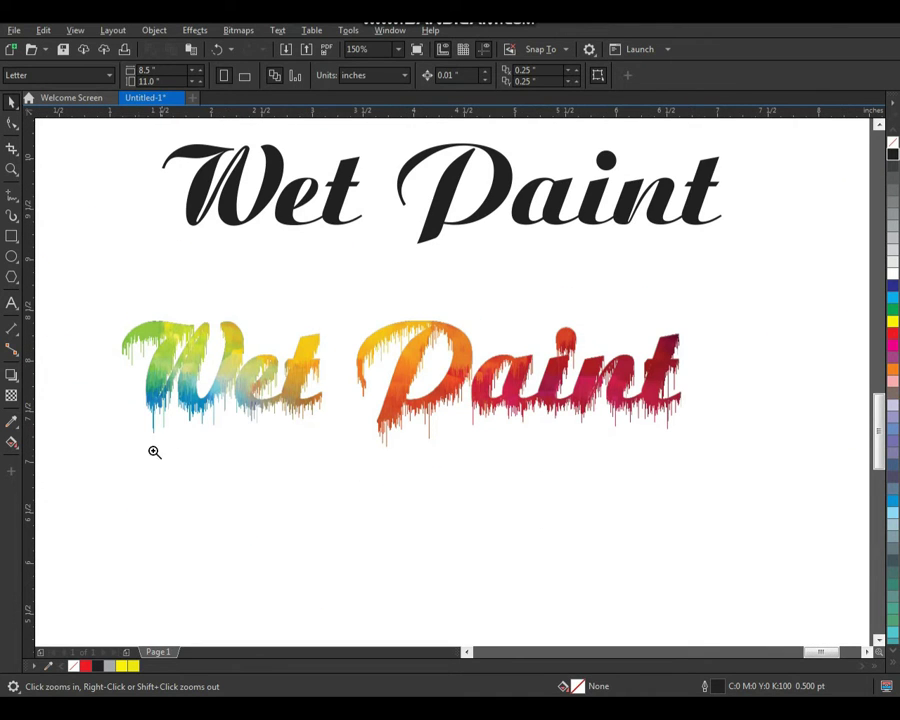
{"action": "left_click_drag", "start_coordinate": [140, 453], "coordinate": [700, 180]}
{"action": "key", "text": "space"}
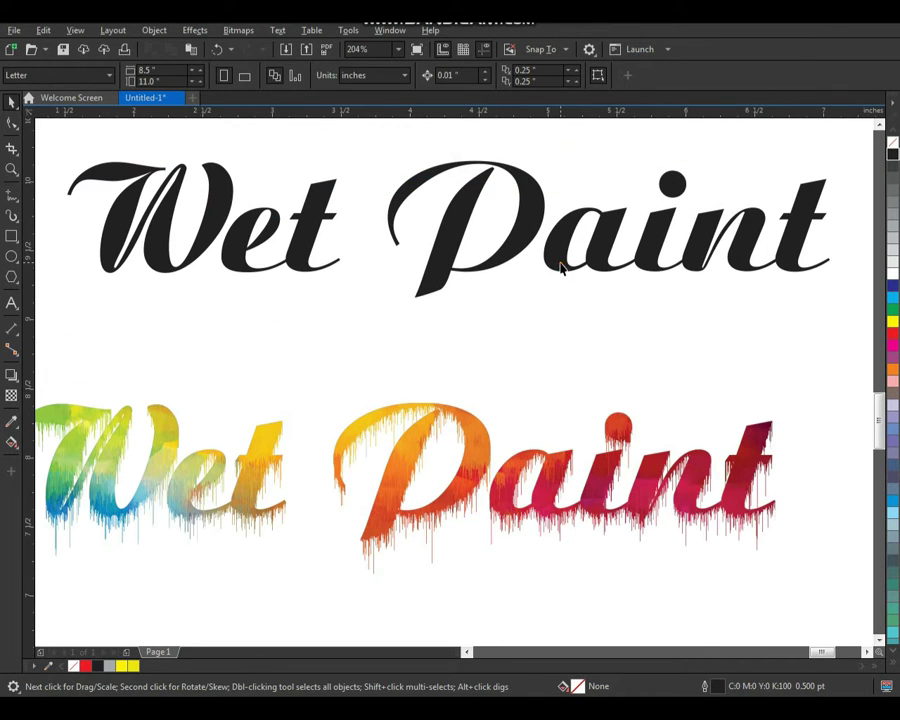
{"action": "left_click", "coordinate": [561, 267]}
{"action": "mouse_move", "coordinate": [544, 256]}
{"action": "left_mouse_down"}
{"action": "mouse_move", "coordinate": [523, 298]}
{"action": "mouse_move", "coordinate": [497, 312]}
{"action": "left_mouse_up"}
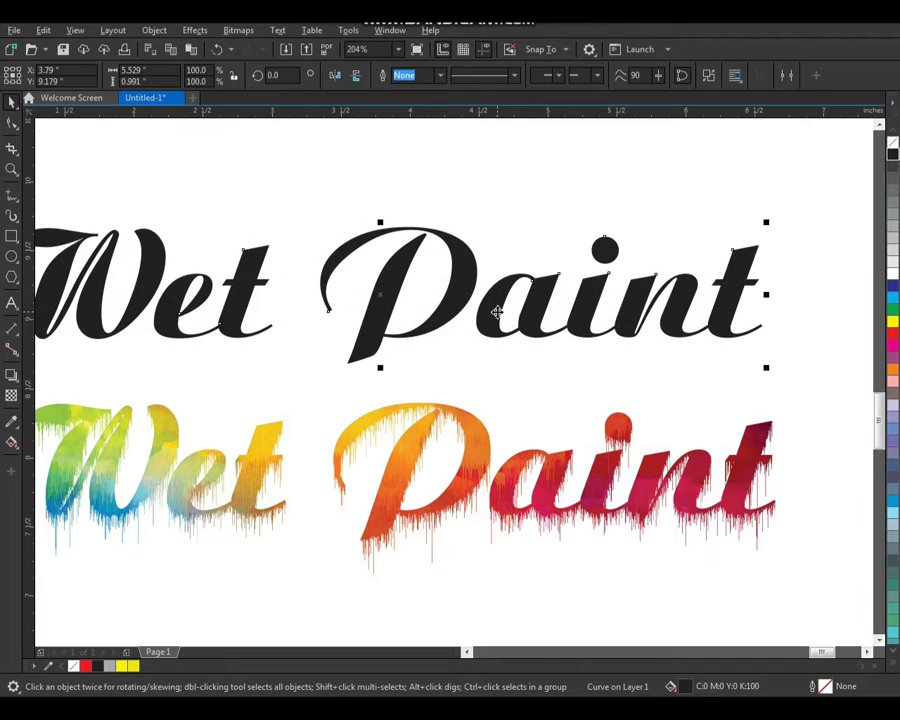
Give the black Wet Paint copy a black outline and no fill.
{"action": "right_click", "coordinate": [892, 153]}
{"action": "left_click", "coordinate": [893, 142]}
{"action": "left_click", "coordinate": [456, 240]}
{"action": "key", "text": "shift+F4"}
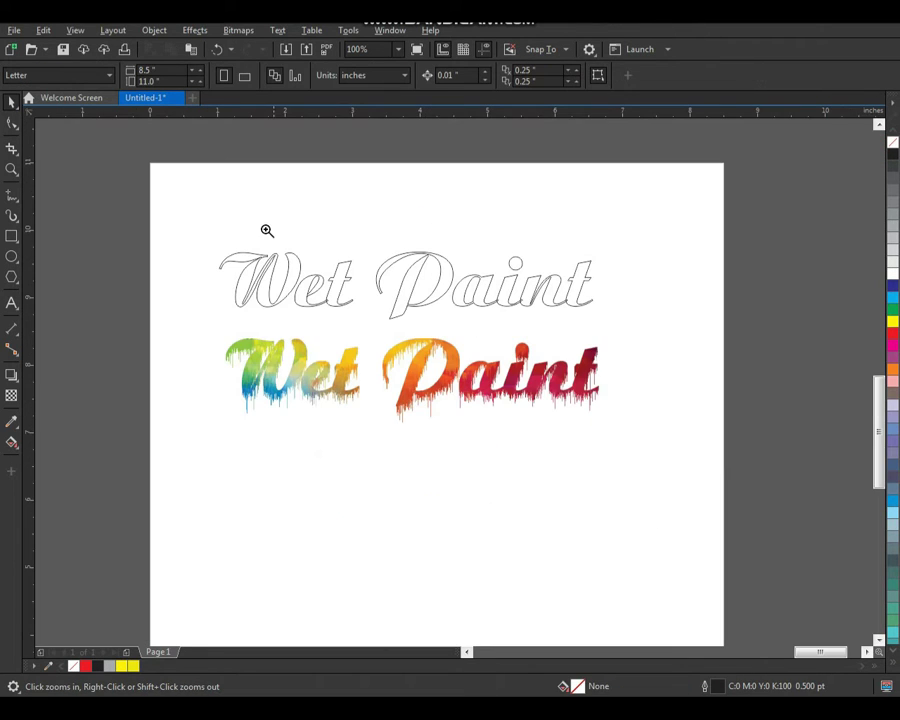
{"action": "left_click_drag", "start_coordinate": [209, 209], "coordinate": [573, 424]}
{"action": "key", "text": "space"}
{"action": "left_click", "coordinate": [527, 300]}
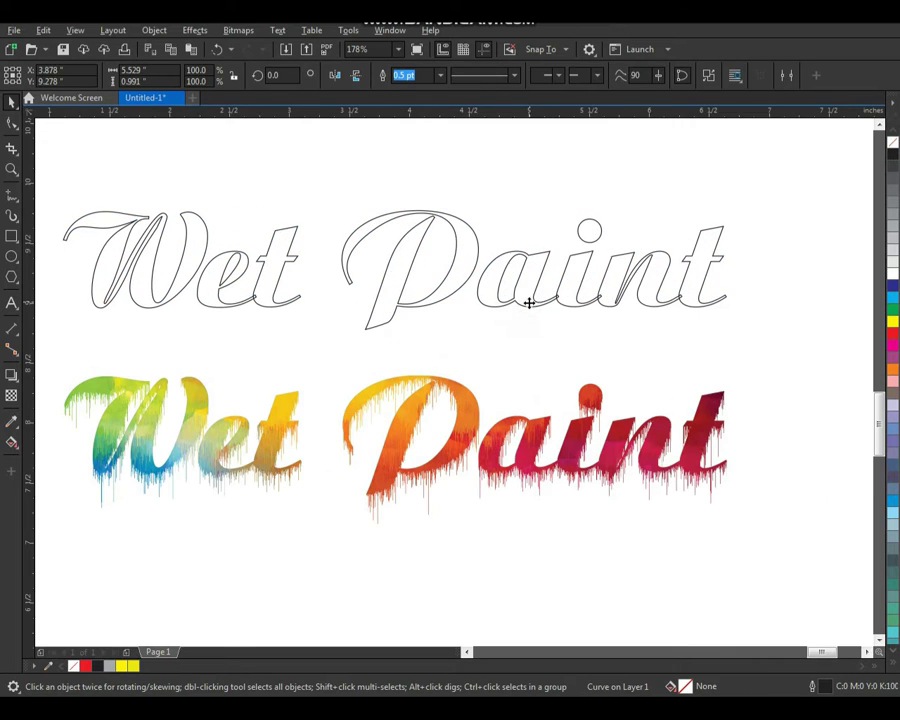
Add a drop shadow to the outline text, feathered Outside at 4.
{"action": "left_click", "coordinate": [12, 378]}
{"action": "left_click_drag", "start_coordinate": [433, 296], "coordinate": [432, 301]}
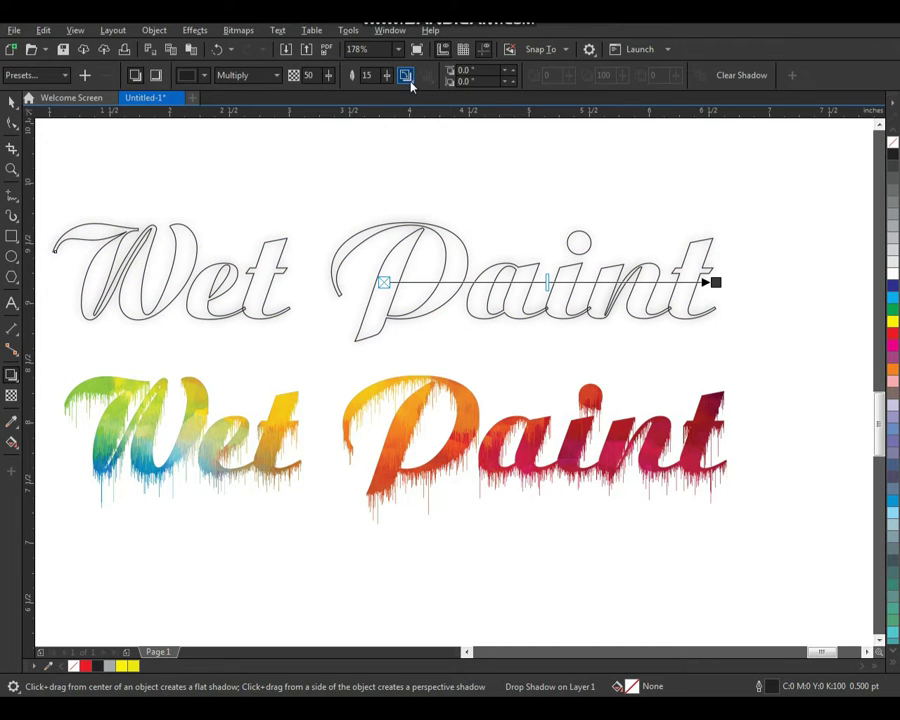
{"action": "left_click", "coordinate": [410, 84]}
{"action": "left_click", "coordinate": [426, 141]}
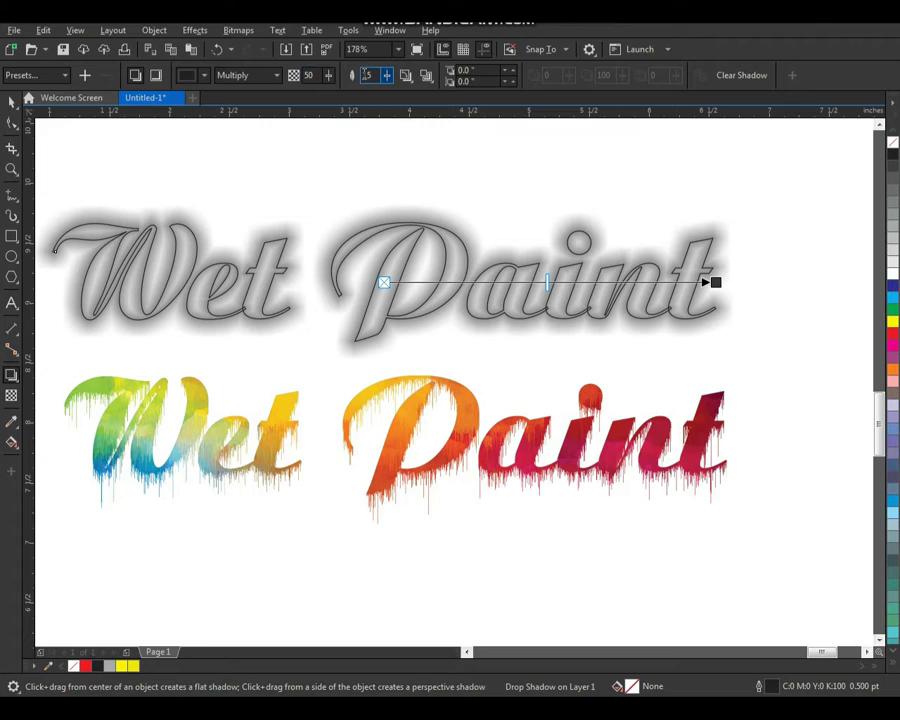
{"action": "type", "text": "4"}
{"action": "key", "text": "Return"}
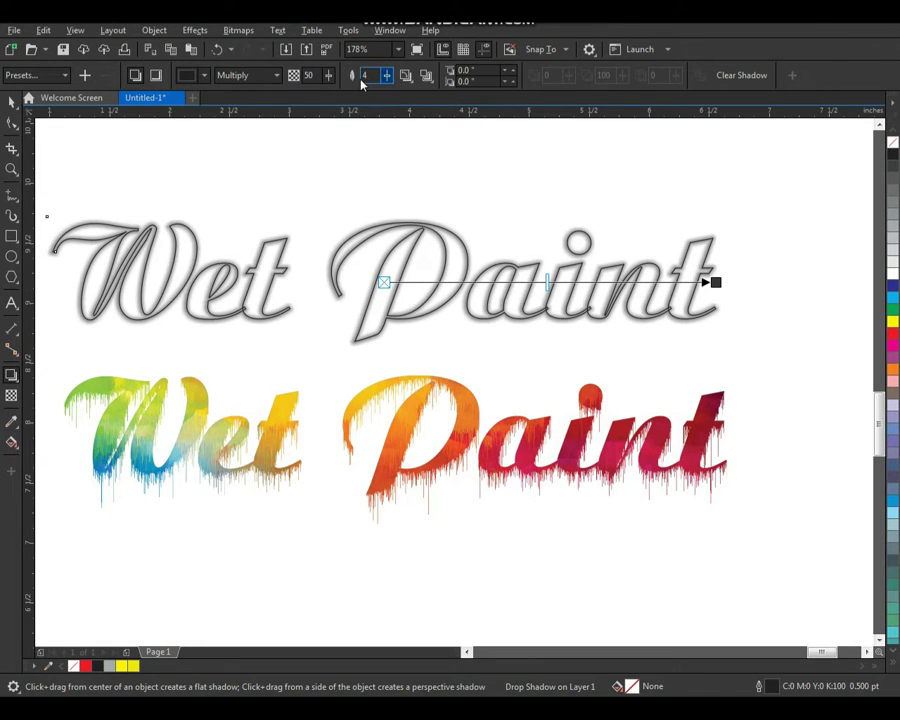
{"action": "key", "text": "space"}
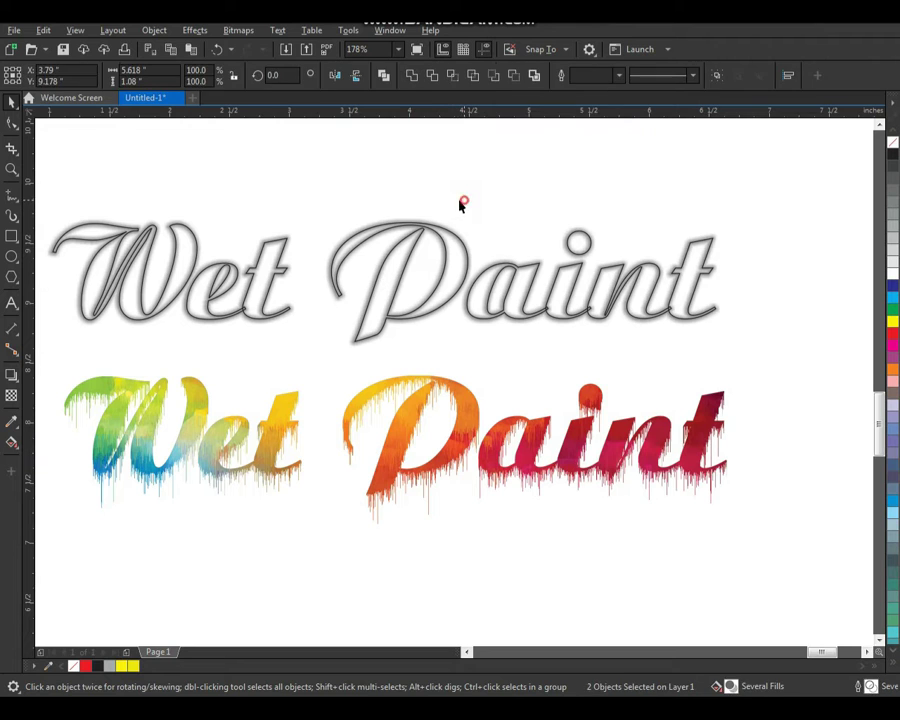
{"action": "key", "text": "z"}
{"action": "left_click_drag", "start_coordinate": [400, 204], "coordinate": [462, 246]}
{"action": "key", "text": "space"}
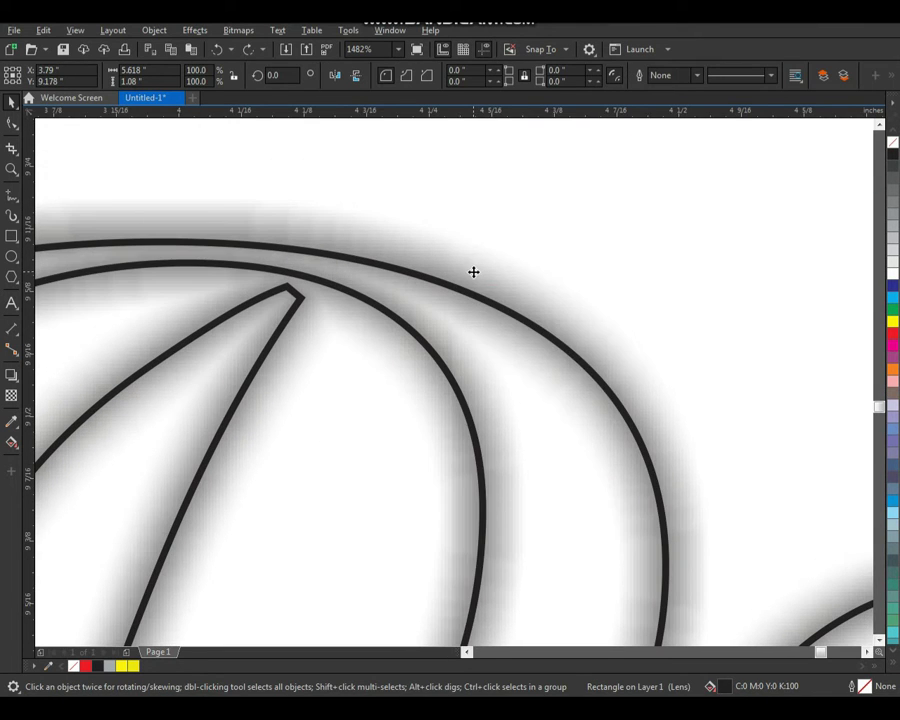
Select the clipped watercolor lettering and zoom in to check the P.
{"action": "right_click", "coordinate": [473, 272]}
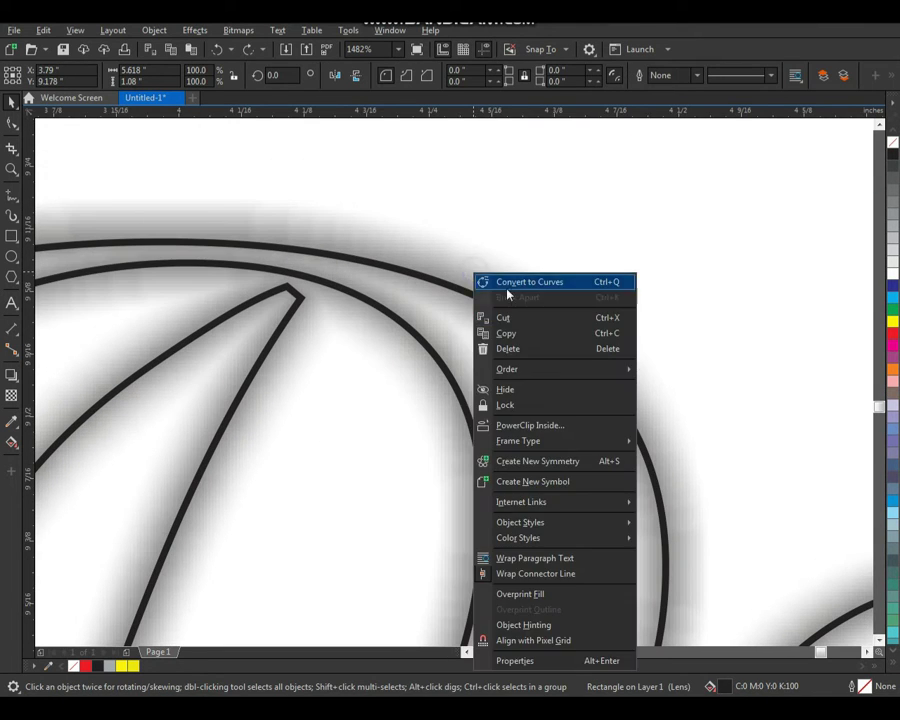
{"action": "left_click", "coordinate": [508, 317]}
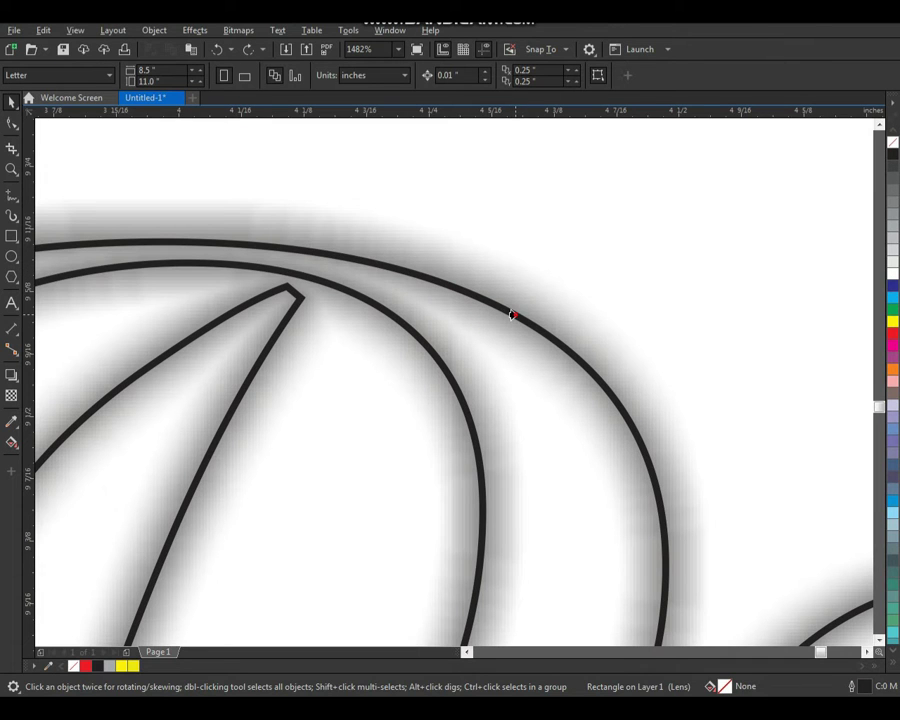
{"action": "left_click", "coordinate": [511, 315]}
{"action": "key", "text": "z"}
{"action": "key", "text": "F3"}
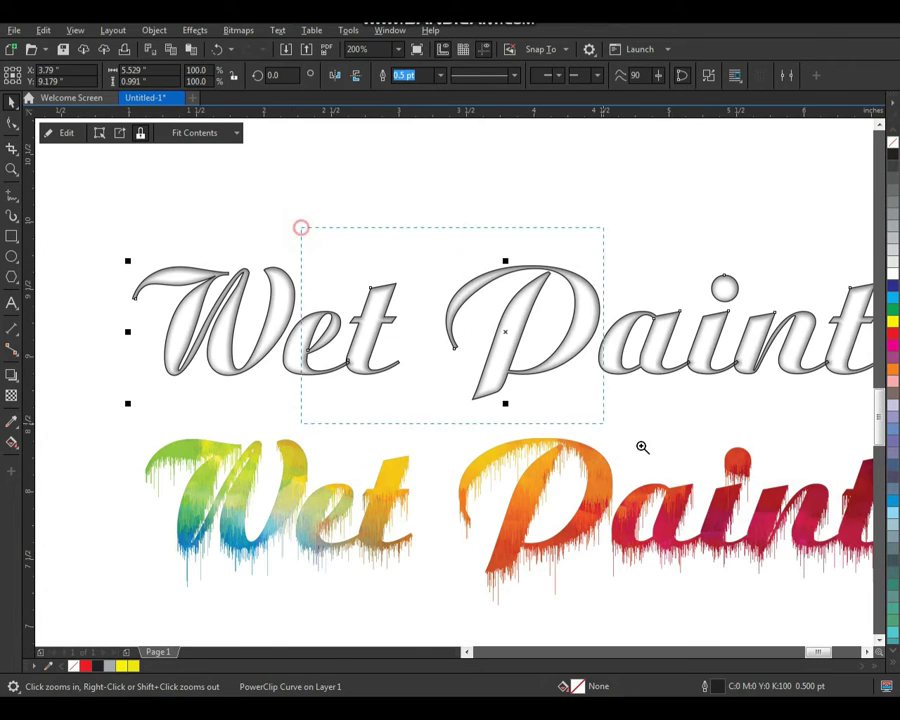
{"action": "left_click_drag", "start_coordinate": [301, 228], "coordinate": [642, 447]}
{"action": "right_click", "coordinate": [350, 254]}
{"action": "scroll", "coordinate": [521, 440], "scroll_direction": "up", "scroll_amount": 3}
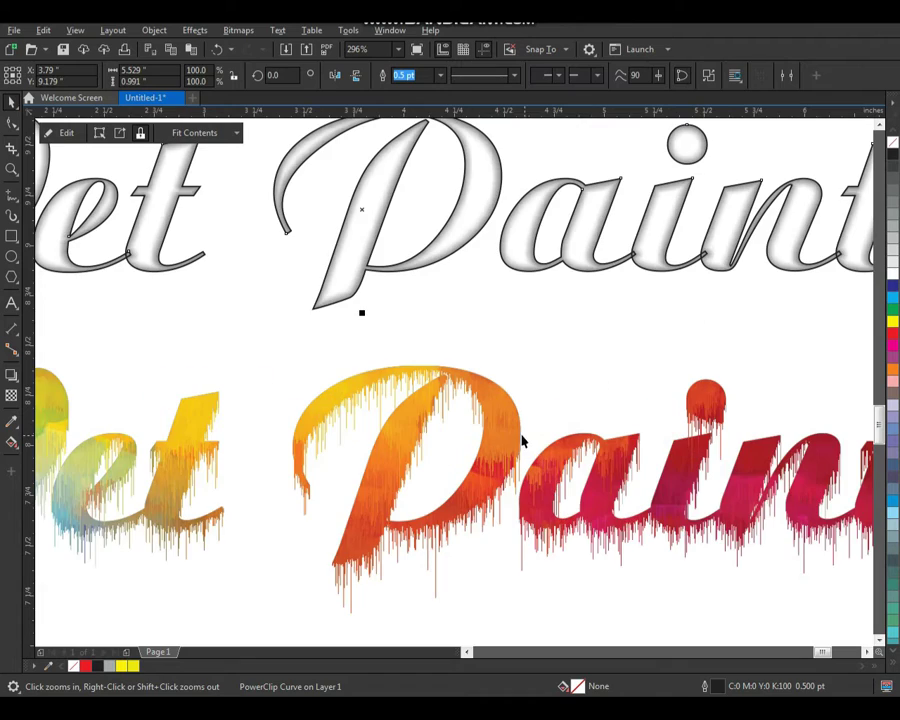
Centre the outline text onto the coloured lettering and shift the watercolor Paint into alignment.
{"action": "key", "text": "space"}
{"action": "left_click", "coordinate": [514, 426], "text": "shift"}
{"action": "key", "text": "e"}
{"action": "key", "text": "c"}
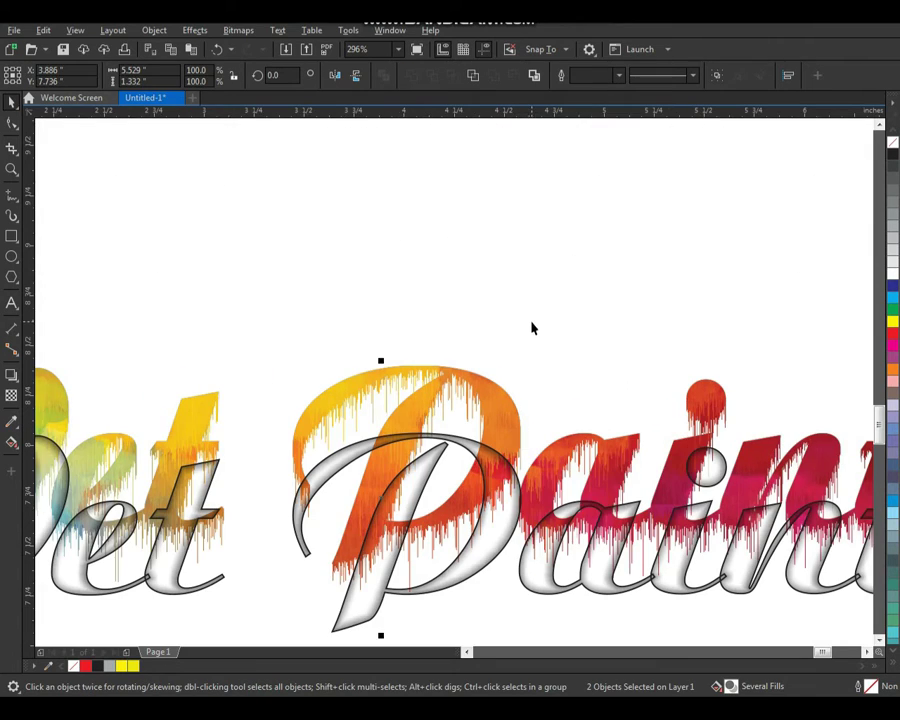
{"action": "key", "text": "z"}
{"action": "left_click", "coordinate": [377, 335]}
{"action": "key", "text": "space"}
{"action": "mouse_move", "coordinate": [370, 334]}
{"action": "left_mouse_down"}
{"action": "mouse_move", "coordinate": [515, 325]}
{"action": "mouse_move", "coordinate": [518, 311]}
{"action": "left_mouse_up"}
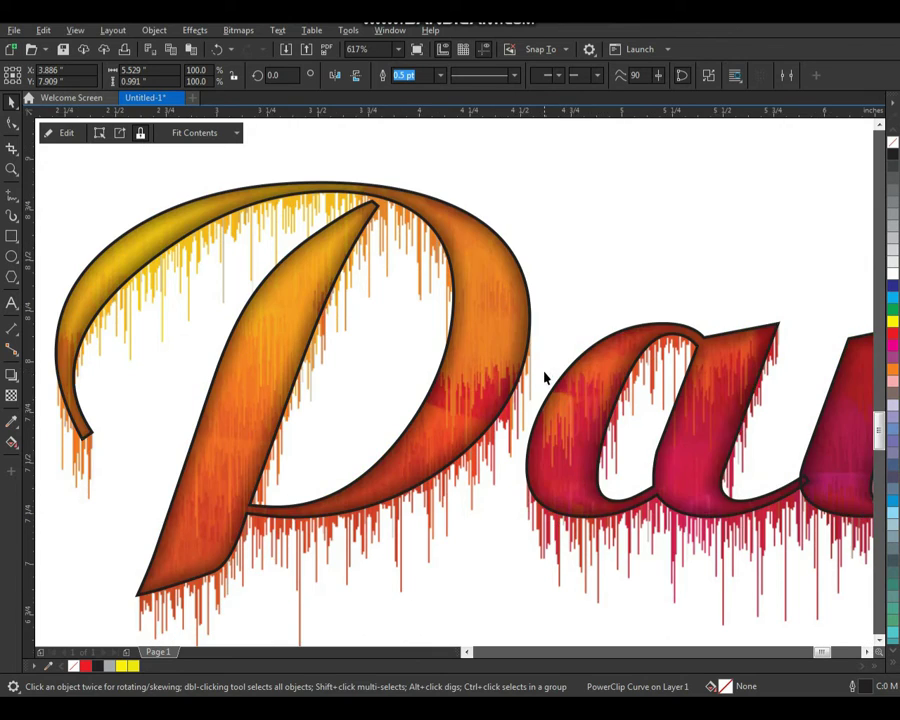
{"action": "left_click", "coordinate": [564, 488]}
{"action": "key", "text": "z"}
{"action": "left_click_drag", "start_coordinate": [186, 284], "coordinate": [744, 472]}
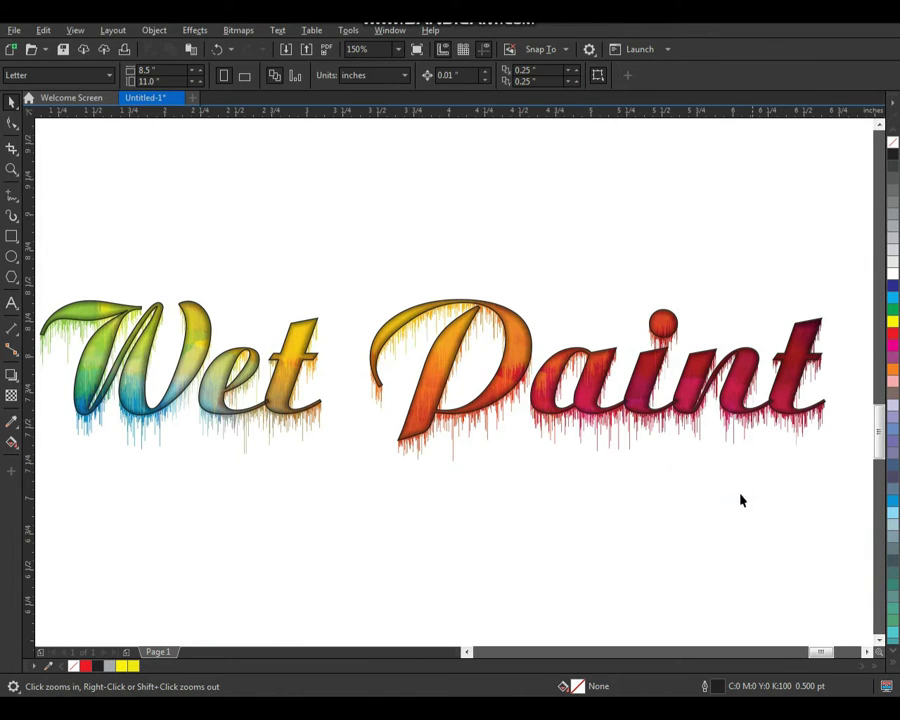
Shift the watercolor Paint lettering to match its outline and apply a shaping operation to the P.
{"action": "left_click", "coordinate": [674, 516]}
{"action": "key", "text": "space"}
{"action": "left_click", "coordinate": [518, 366]}
{"action": "scroll", "coordinate": [500, 374], "scroll_direction": "up", "scroll_amount": 4}
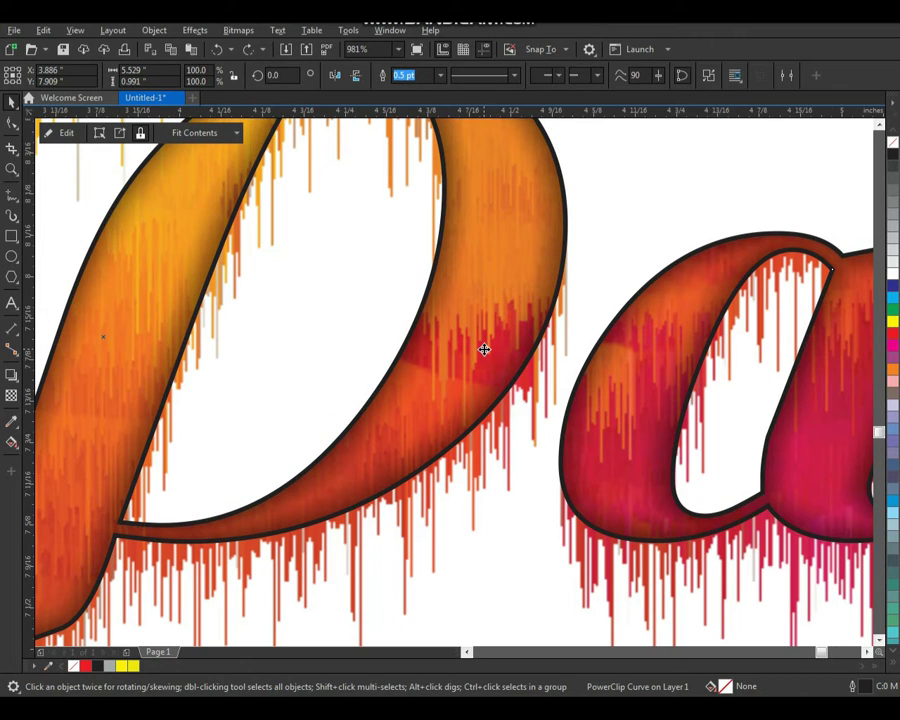
{"action": "mouse_move", "coordinate": [484, 349]}
{"action": "left_mouse_down"}
{"action": "mouse_move", "coordinate": [486, 367]}
{"action": "mouse_move", "coordinate": [438, 301]}
{"action": "left_mouse_up"}
{"action": "scroll", "coordinate": [404, 352], "scroll_direction": "down", "scroll_amount": 3}
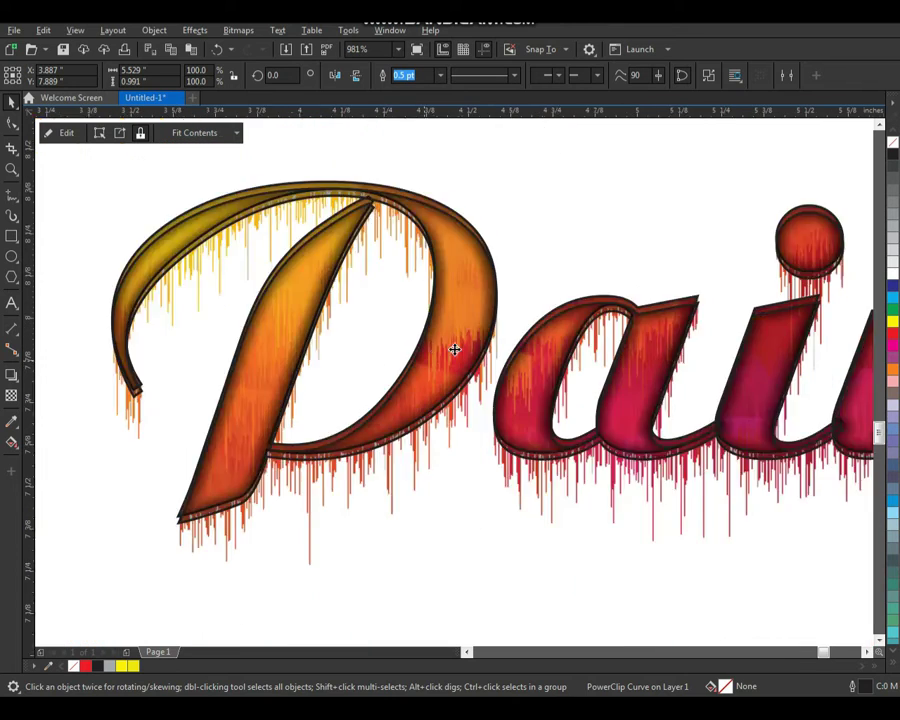
{"action": "scroll", "coordinate": [453, 348], "scroll_direction": "down", "scroll_amount": 2}
{"action": "scroll", "coordinate": [449, 216], "scroll_direction": "up", "scroll_amount": 4}
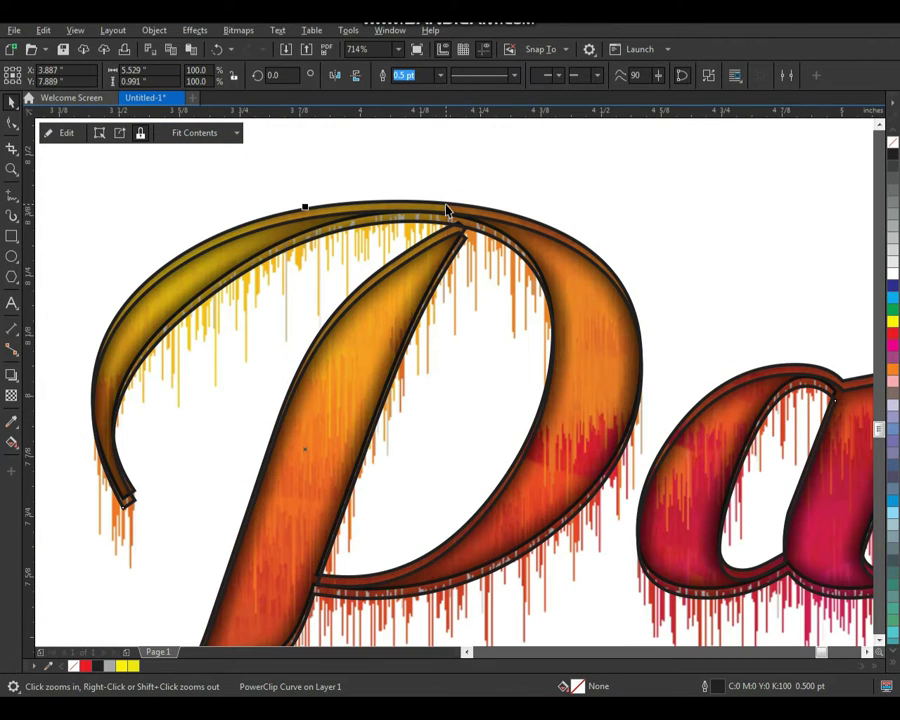
{"action": "left_click_drag", "start_coordinate": [447, 211], "coordinate": [600, 412]}
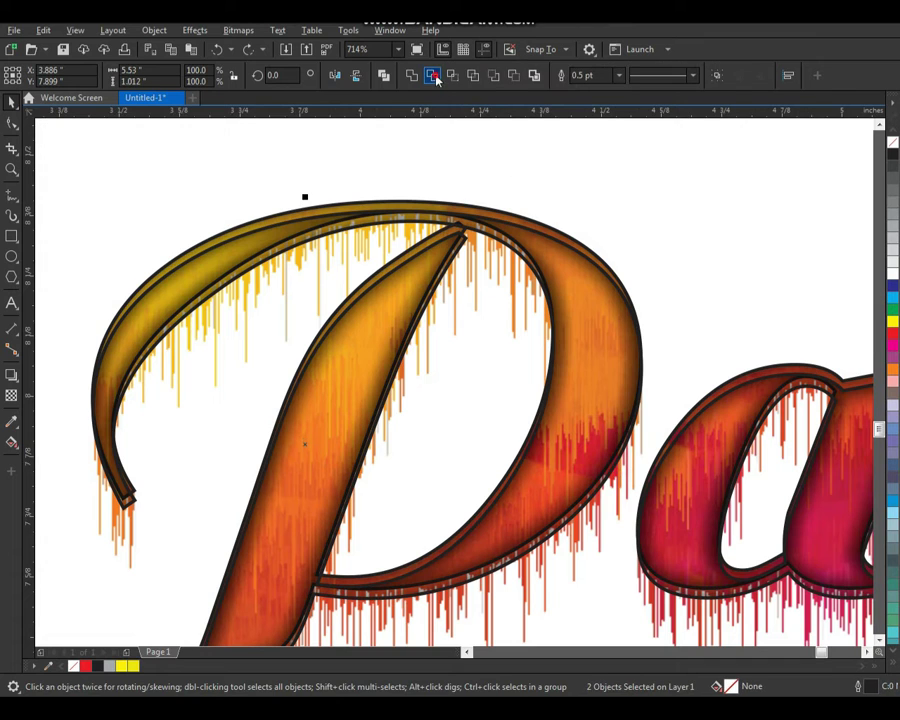
{"action": "left_click", "coordinate": [434, 78]}
Zoom around the finished Wet Paint lettering to check alignment, then select it.
{"action": "scroll", "coordinate": [531, 327], "scroll_direction": "down", "scroll_amount": 1}
{"action": "key", "text": "z"}
{"action": "left_click_drag", "start_coordinate": [682, 464], "coordinate": [410, 234]}
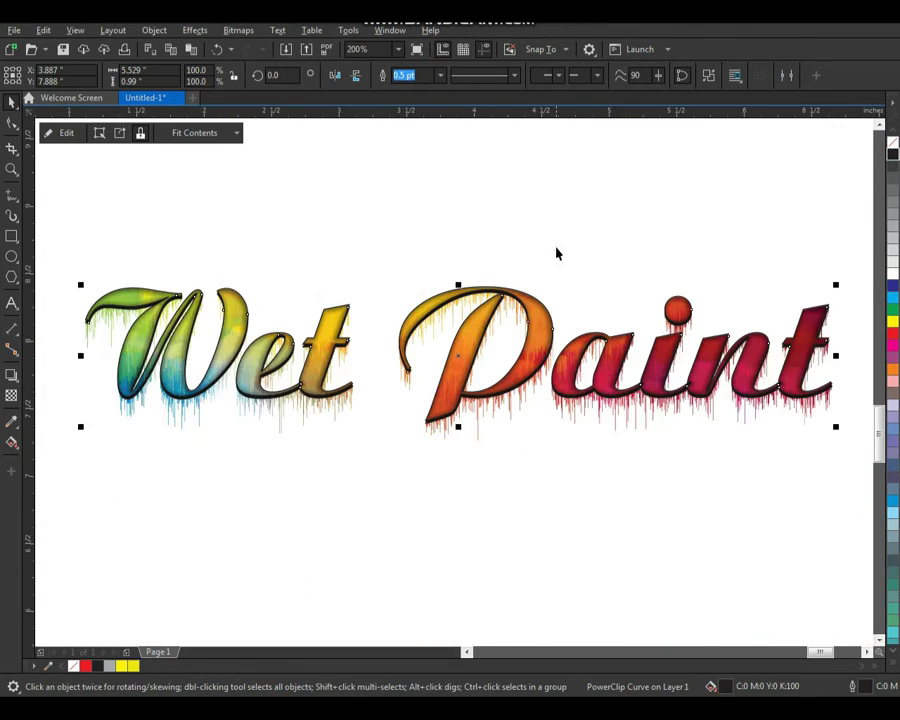
{"action": "left_click_drag", "start_coordinate": [96, 296], "coordinate": [824, 502]}
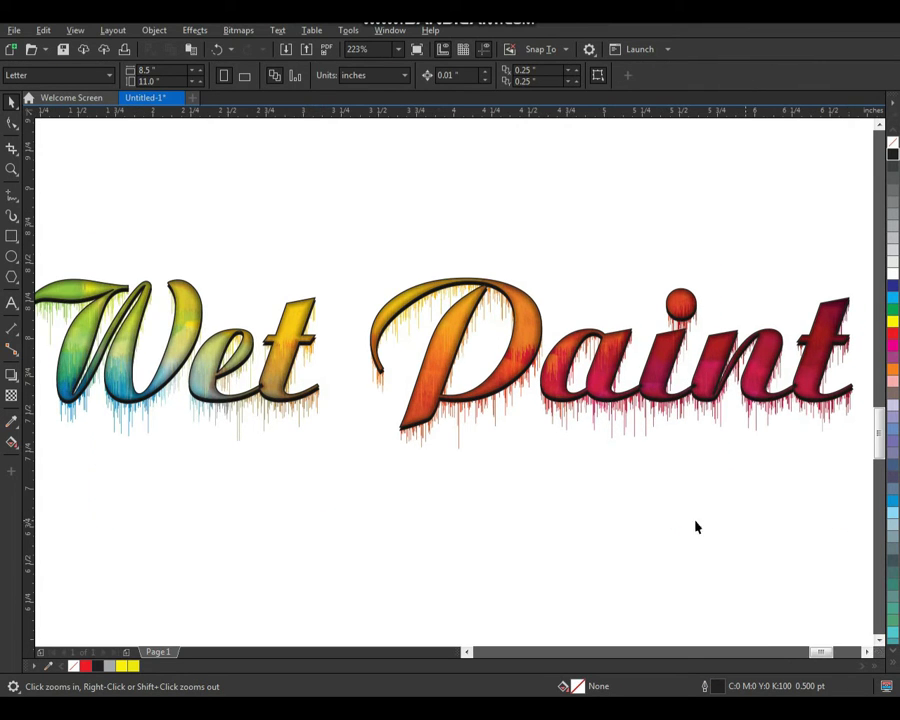
{"action": "left_click_drag", "start_coordinate": [463, 252], "coordinate": [831, 484]}
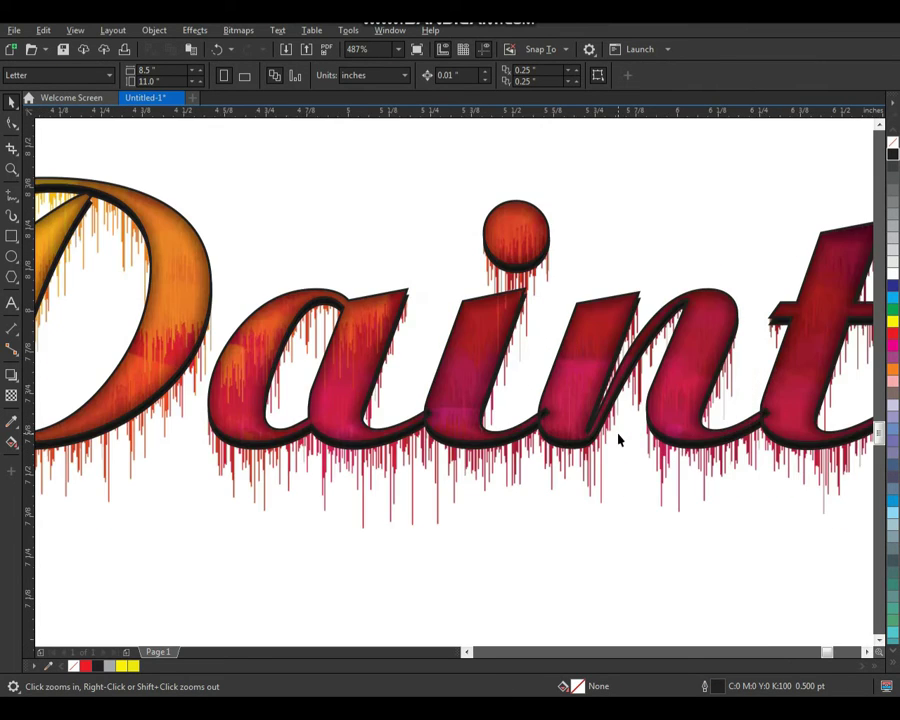
{"action": "left_click_drag", "start_coordinate": [221, 279], "coordinate": [744, 502]}
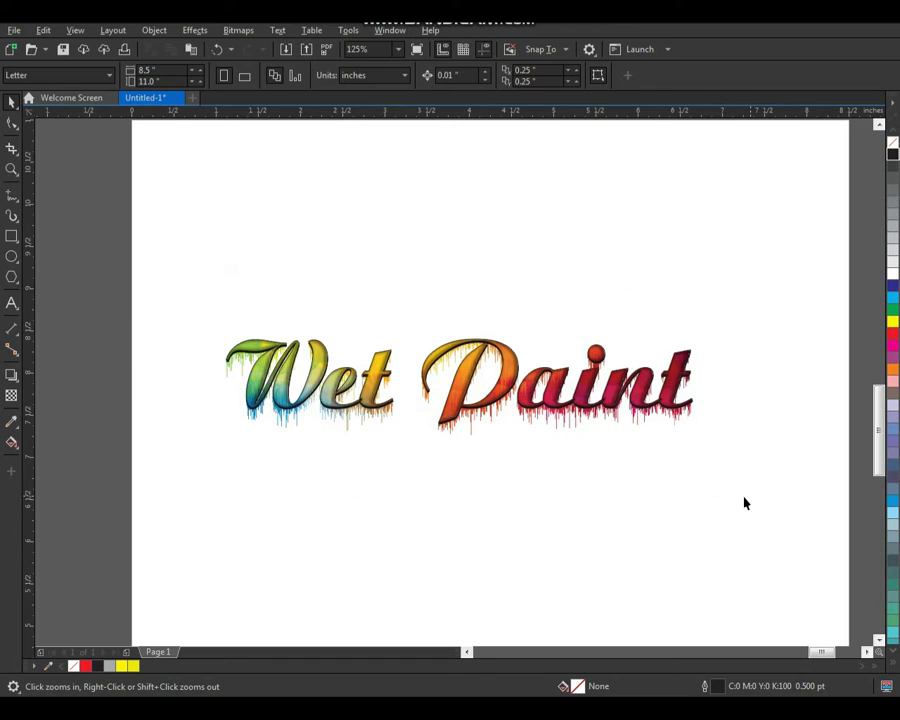
{"action": "left_click", "coordinate": [492, 346]}
Inside the Paint lettering's PowerClip, draw a white rectangle covering the whole lettering.
{"action": "left_click", "coordinate": [472, 390]}
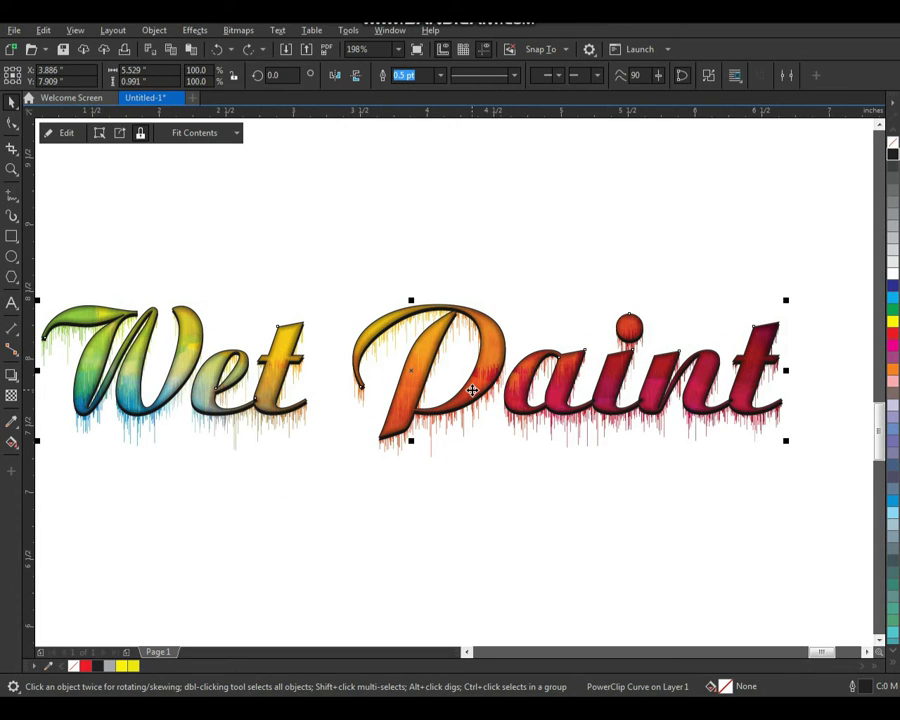
{"action": "right_click", "coordinate": [492, 344]}
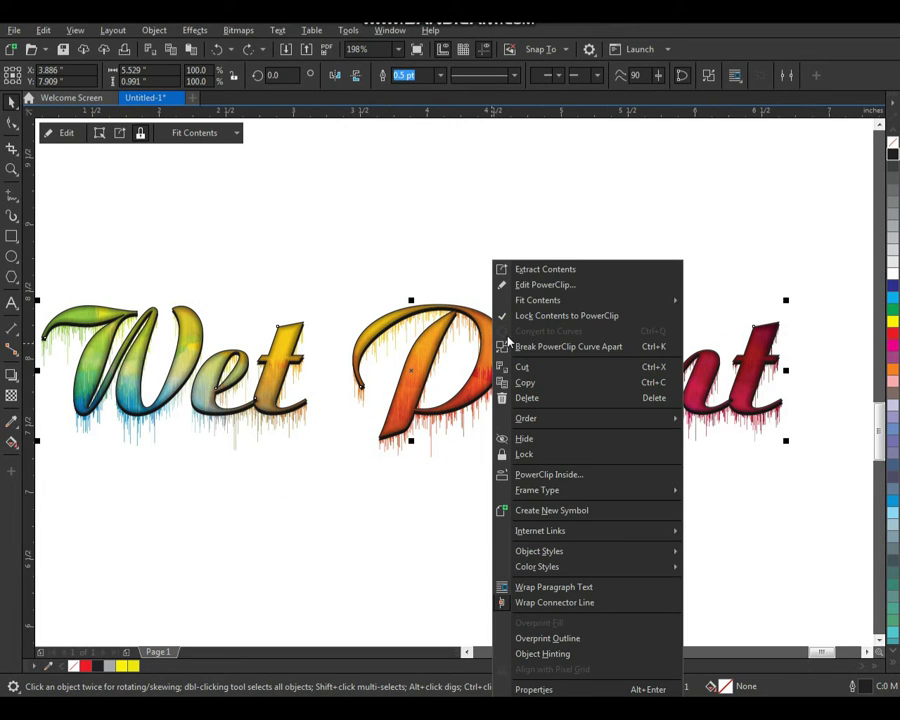
{"action": "left_click", "coordinate": [530, 283]}
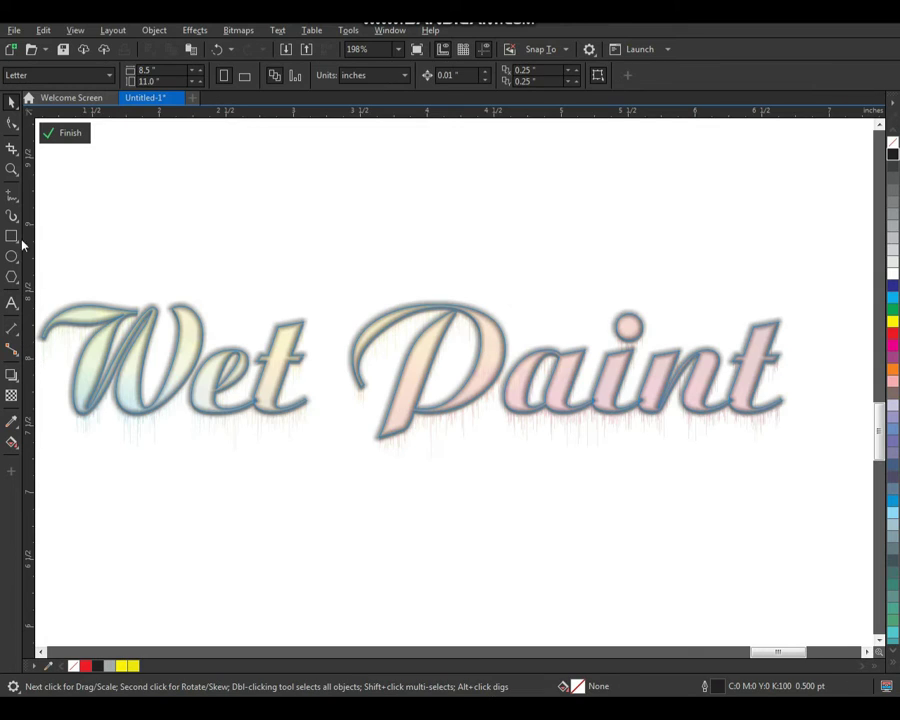
{"action": "left_click", "coordinate": [12, 237]}
{"action": "mouse_move", "coordinate": [802, 283]}
{"action": "left_mouse_down"}
{"action": "mouse_move", "coordinate": [36, 480]}
{"action": "mouse_move", "coordinate": [118, 482]}
{"action": "left_mouse_up"}
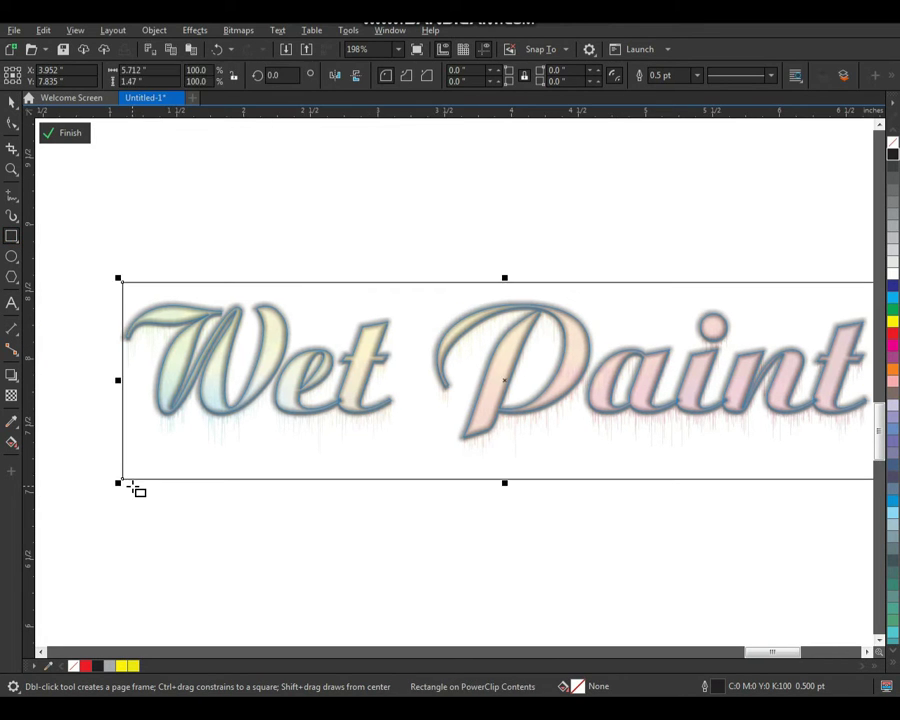
{"action": "key", "text": "space"}
{"action": "left_click", "coordinate": [893, 280]}
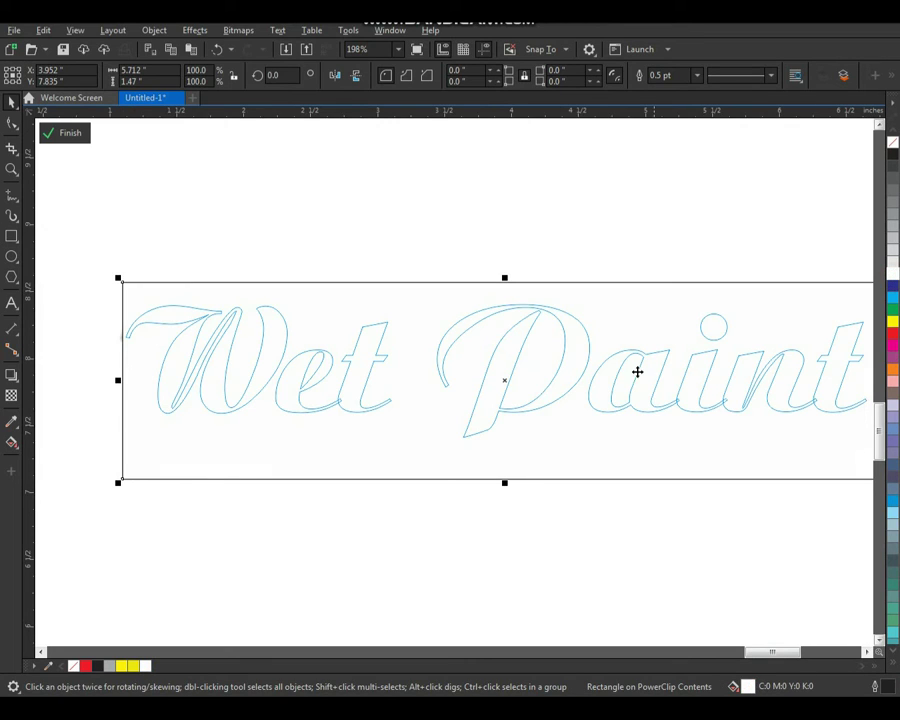
Give the white rectangle a linear transparency fading top to bottom, ending mid-letter.
{"action": "left_click", "coordinate": [12, 379]}
{"action": "left_click", "coordinate": [12, 379]}
{"action": "left_click", "coordinate": [13, 381]}
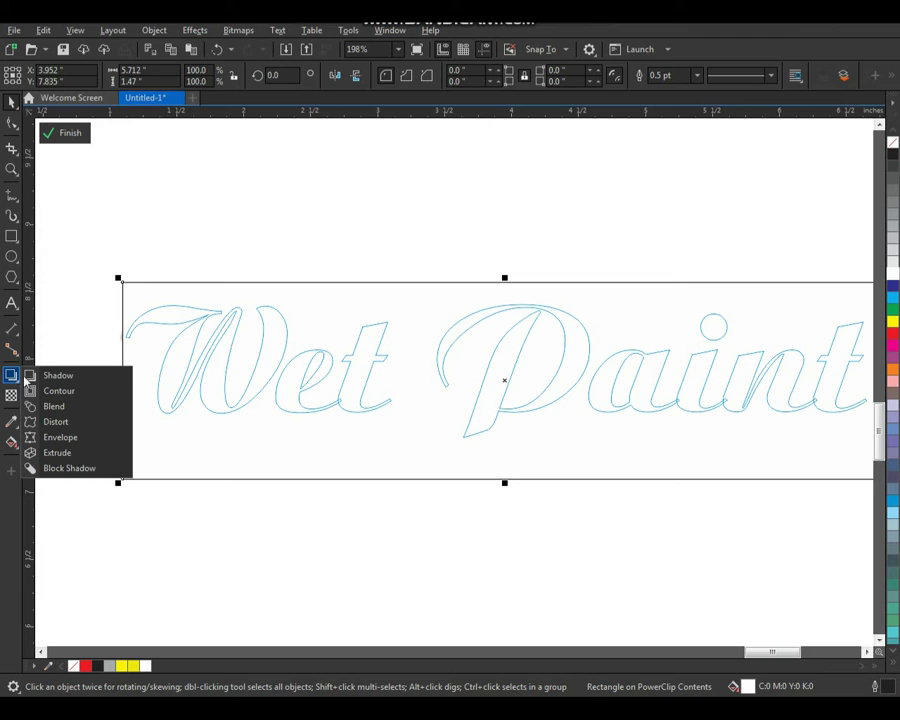
{"action": "left_click", "coordinate": [12, 395]}
{"action": "left_click_drag", "start_coordinate": [538, 293], "coordinate": [538, 408]}
{"action": "left_click_drag", "start_coordinate": [538, 293], "coordinate": [538, 263]}
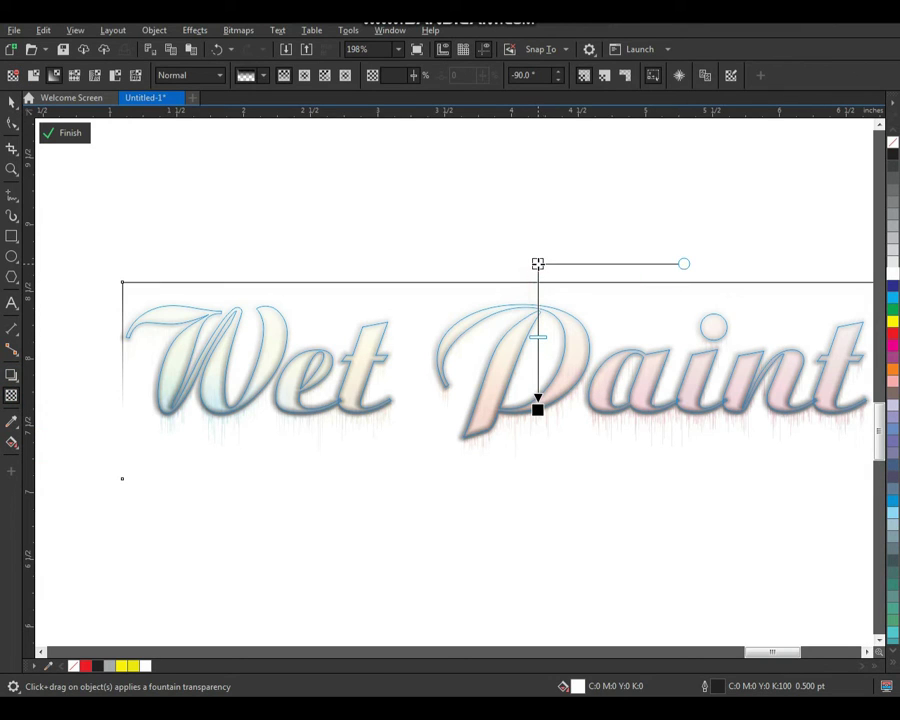
{"action": "left_click_drag", "start_coordinate": [538, 408], "coordinate": [537, 362]}
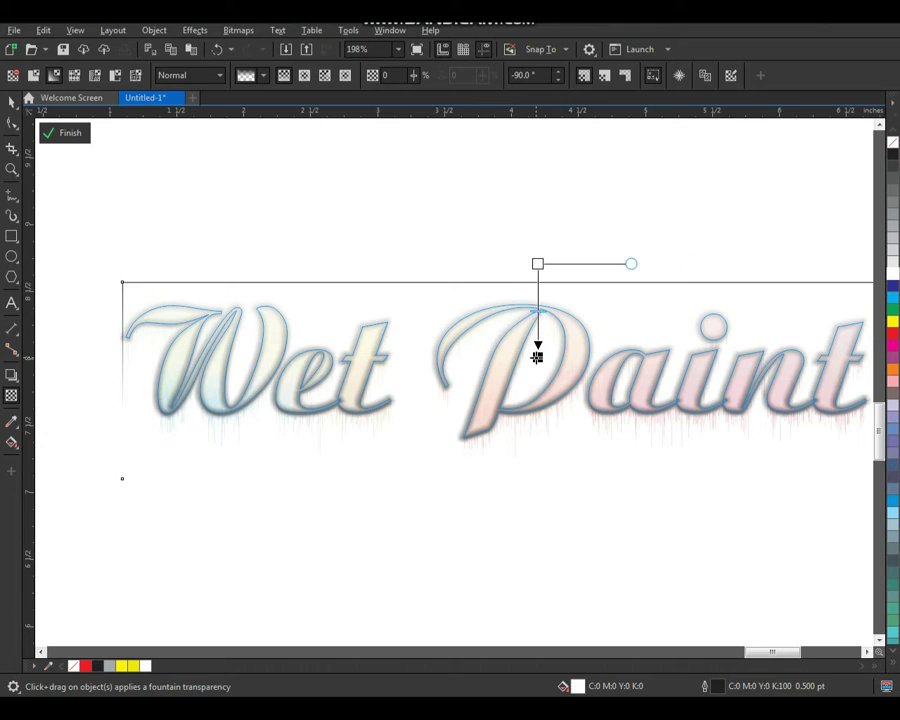
{"action": "key", "text": "space"}
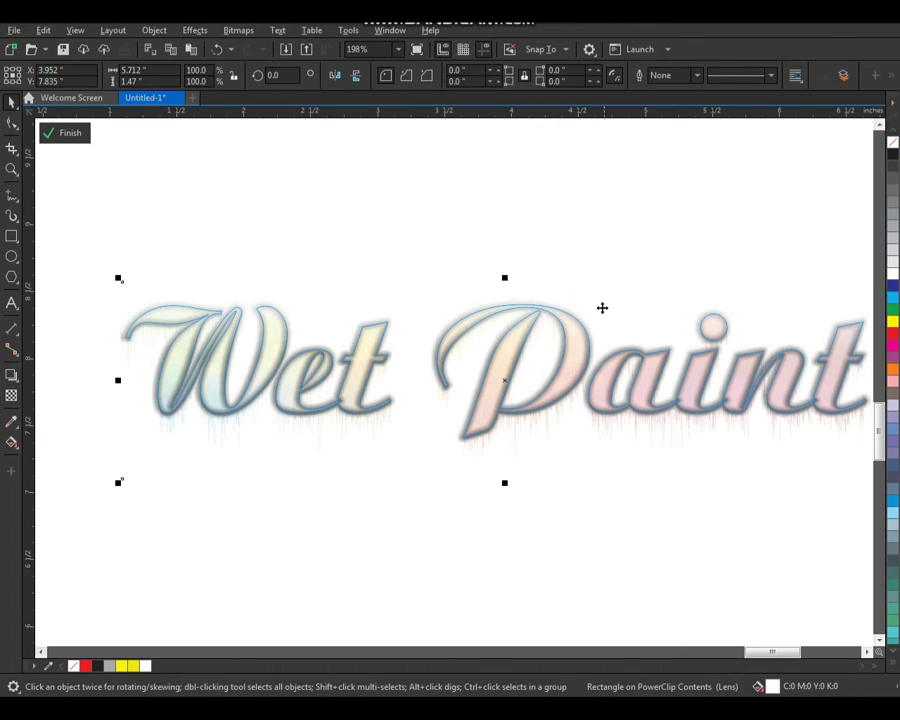
{"action": "right_click", "coordinate": [601, 307]}
Finish the PowerClip edit and zoom in to inspect the P and the Wet Paint lettering.
{"action": "left_click", "coordinate": [666, 317]}
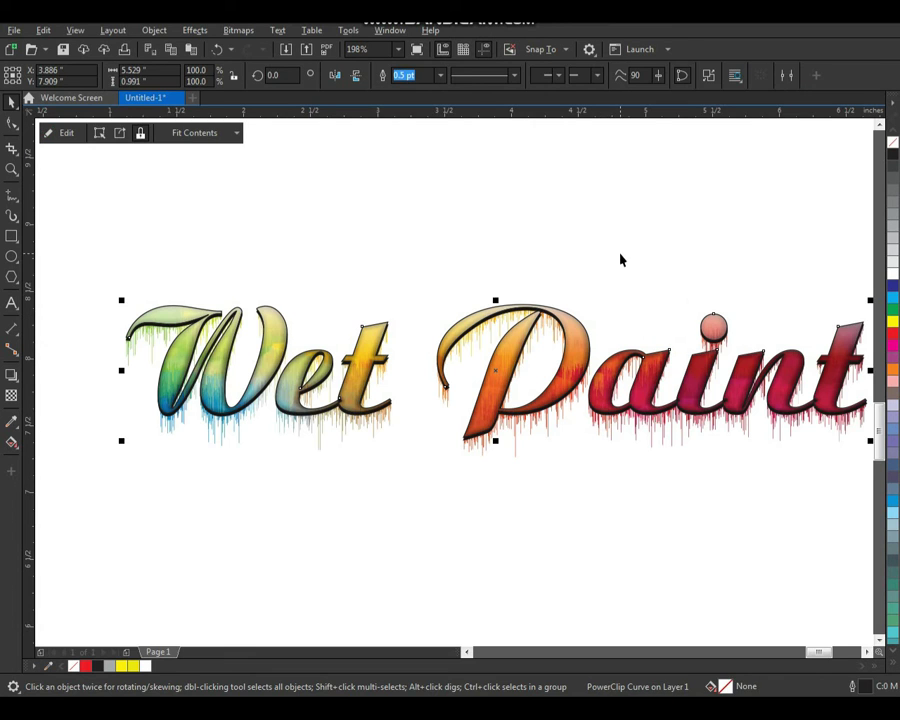
{"action": "key", "text": "z"}
{"action": "left_click_drag", "start_coordinate": [666, 453], "coordinate": [666, 453]}
{"action": "key", "text": "space"}
{"action": "left_click", "coordinate": [527, 300]}
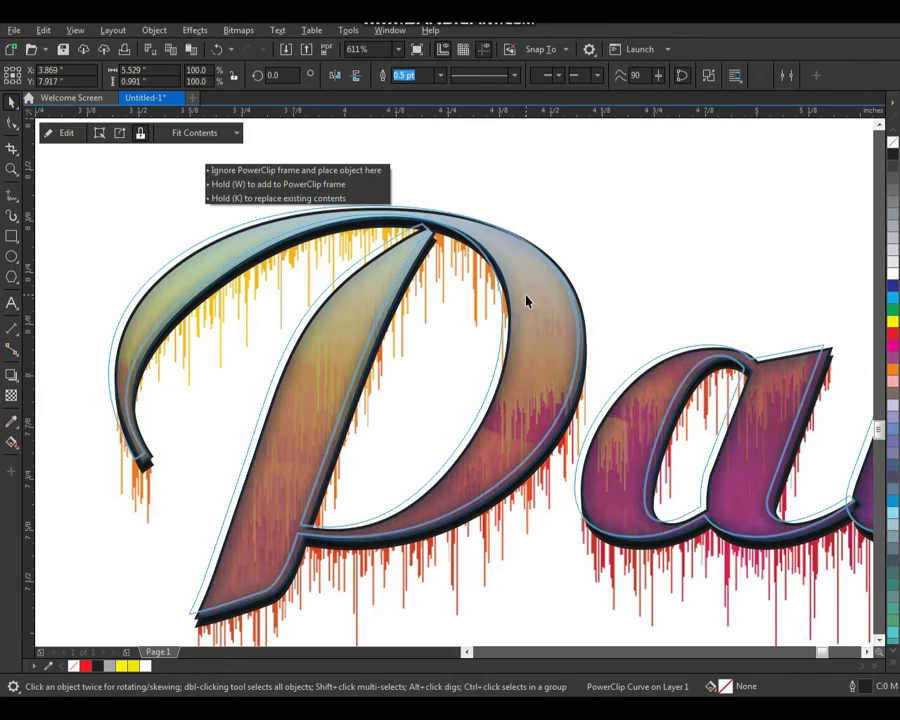
{"action": "scroll", "coordinate": [362, 315], "scroll_direction": "down", "scroll_amount": 3}
{"action": "scroll", "coordinate": [412, 210], "scroll_direction": "down", "scroll_amount": 2}
{"action": "key", "text": "z"}
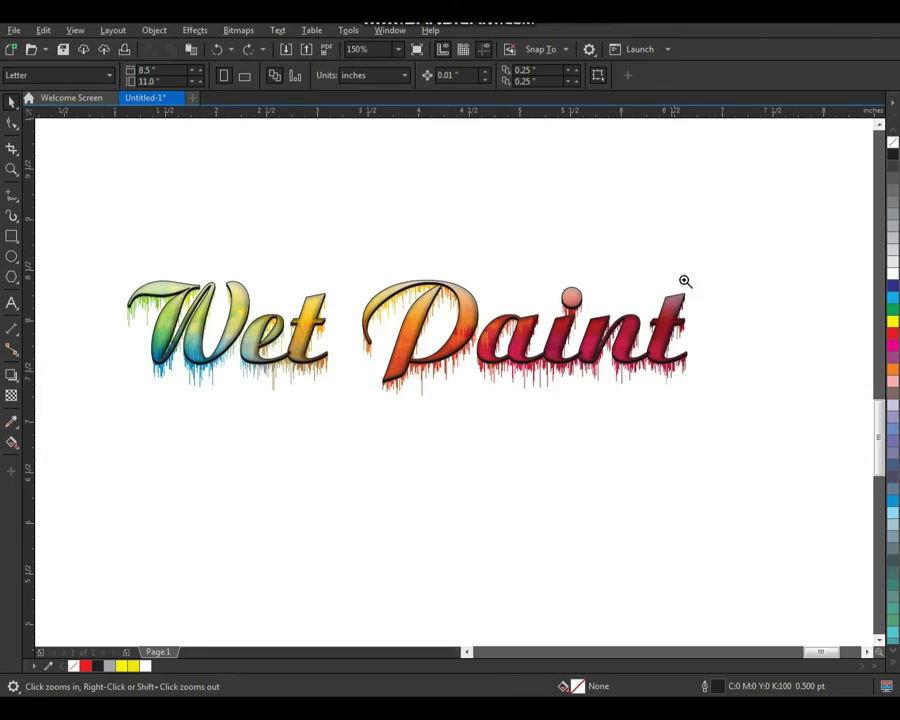
{"action": "left_click_drag", "start_coordinate": [726, 213], "coordinate": [124, 459]}
{"action": "key", "text": "space"}
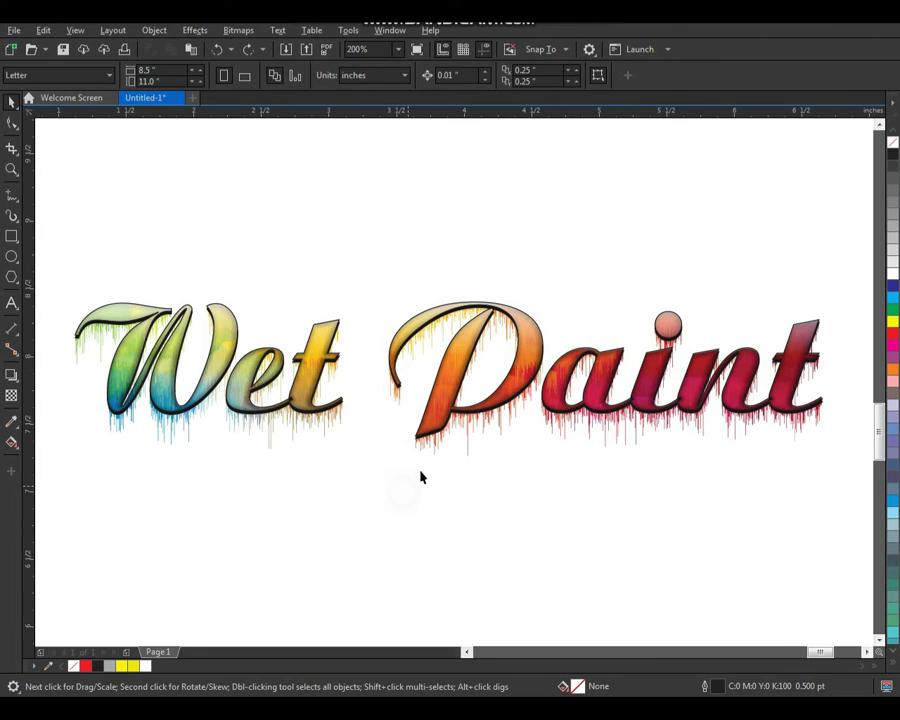
{"action": "left_click", "coordinate": [547, 373]}
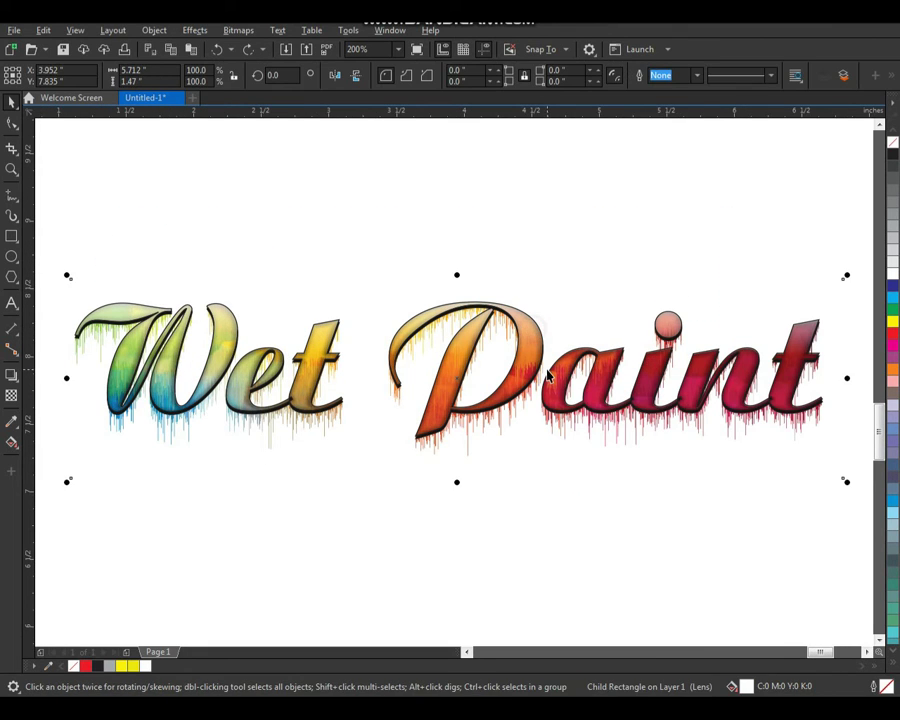
{"action": "key", "text": "Escape"}
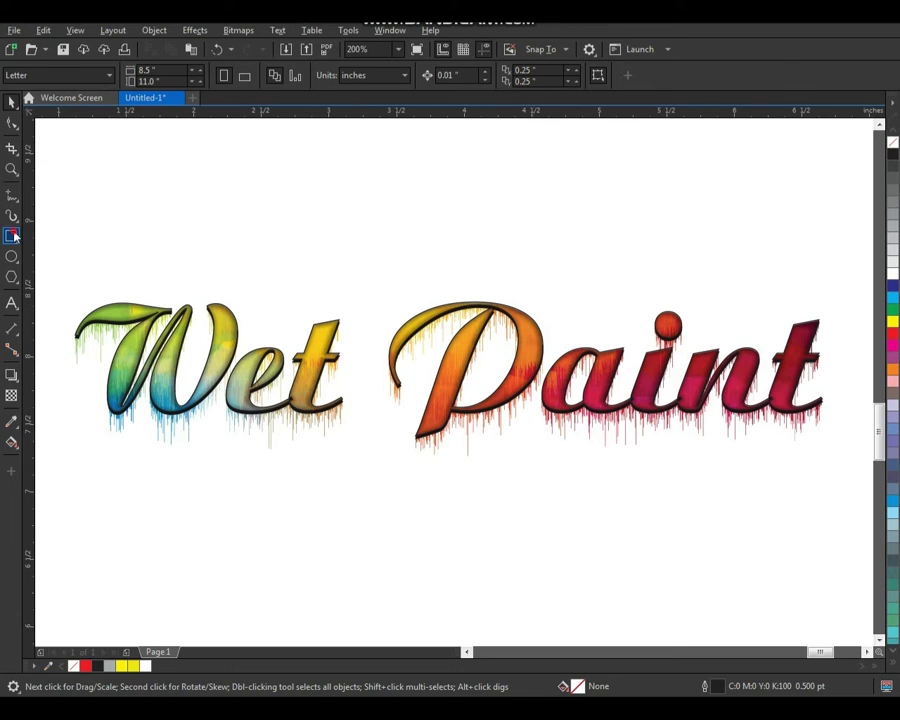
Draw a banner rectangle around the lettering, fill it yellow, and send it to back.
{"action": "left_click", "coordinate": [13, 236]}
{"action": "scroll", "coordinate": [176, 266], "scroll_direction": "down", "scroll_amount": 2}
{"action": "key", "text": "F2"}
{"action": "left_click_drag", "start_coordinate": [136, 229], "coordinate": [551, 397]}
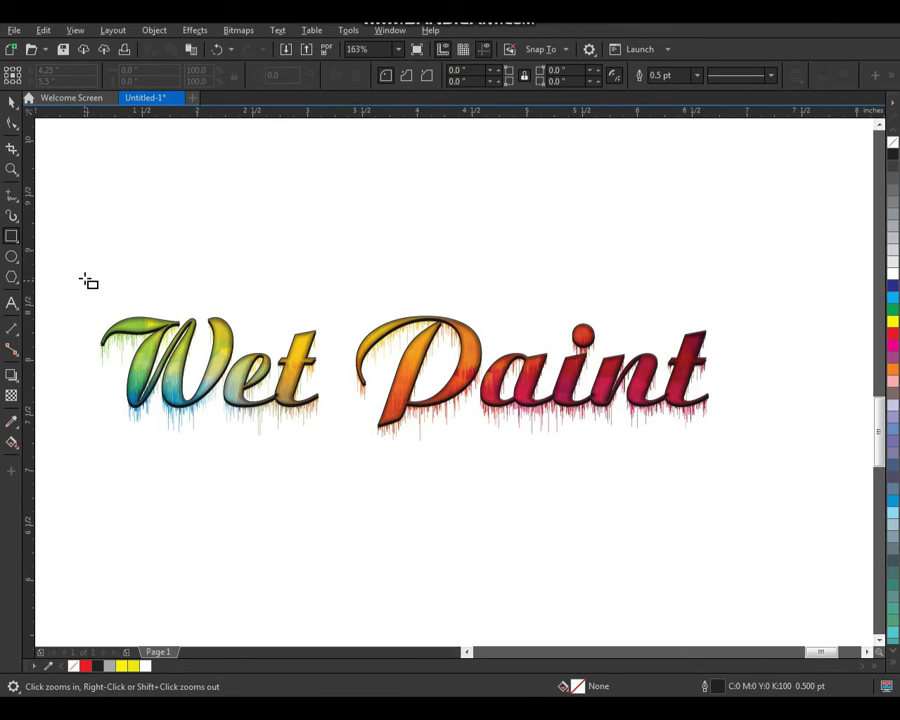
{"action": "left_click_drag", "start_coordinate": [75, 273], "coordinate": [745, 463]}
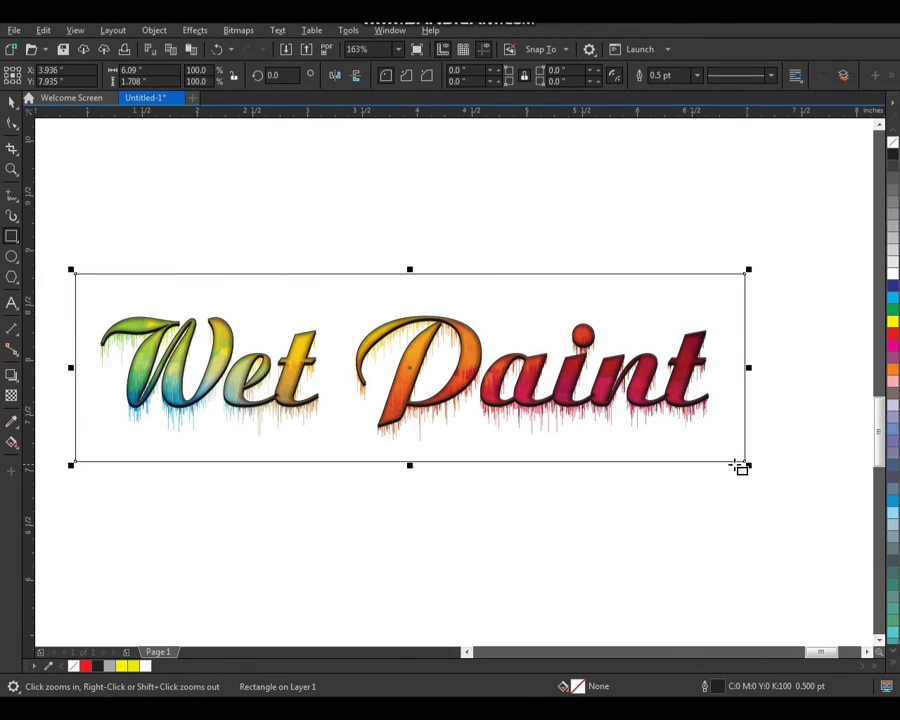
{"action": "key", "text": "space"}
{"action": "left_click", "coordinate": [892, 321]}
{"action": "left_click", "coordinate": [793, 358]}
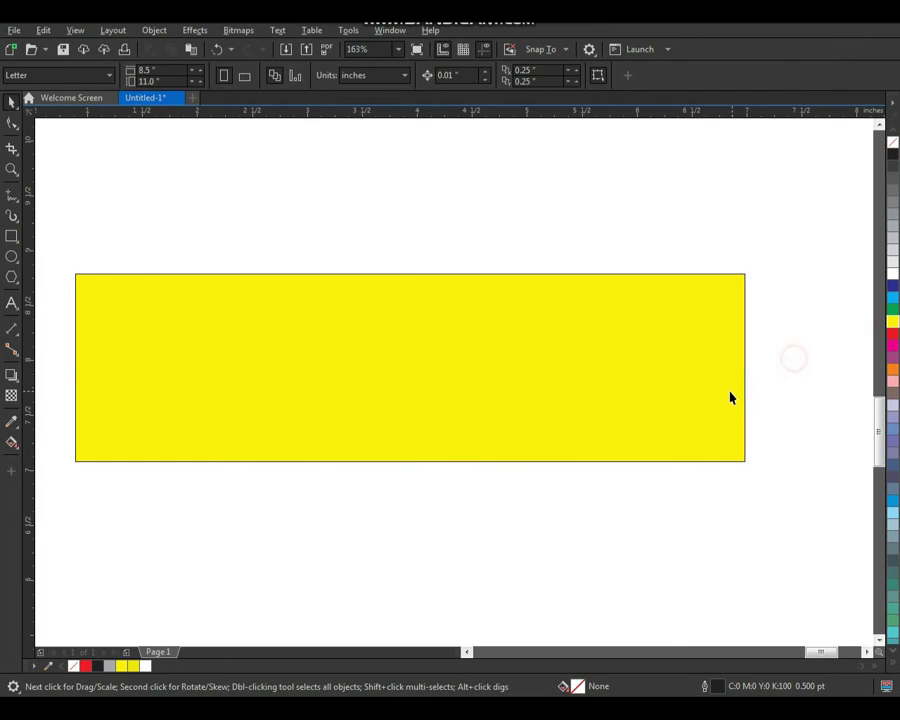
{"action": "left_click", "coordinate": [735, 390]}
{"action": "key", "text": "shift+Page_Down"}
Zoom in on the yellow banner and select it.
{"action": "left_click", "coordinate": [850, 154]}
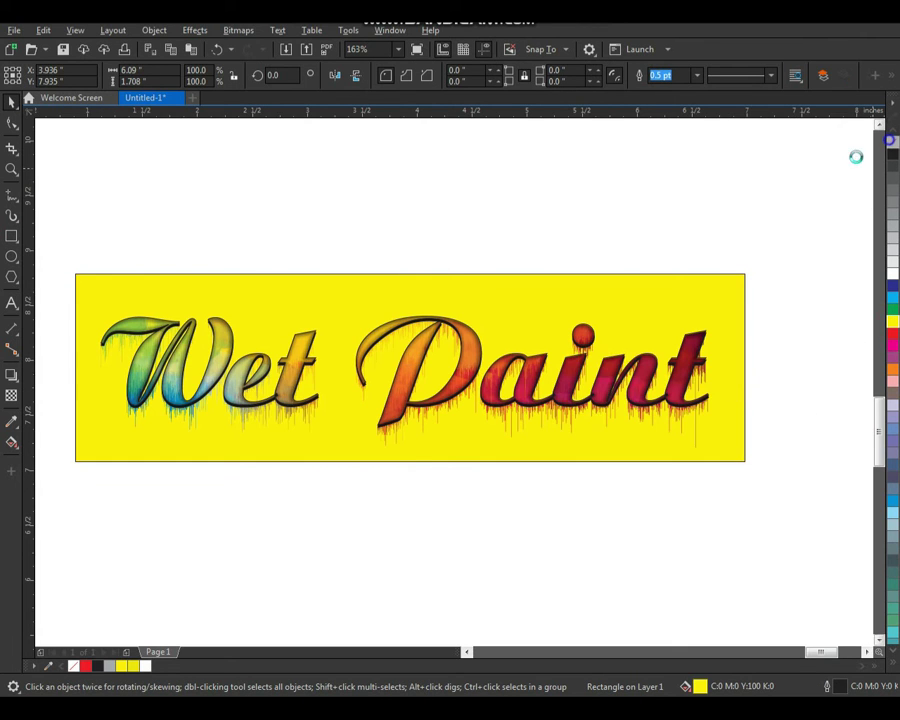
{"action": "key", "text": "z"}
{"action": "left_click_drag", "start_coordinate": [772, 243], "coordinate": [72, 546]}
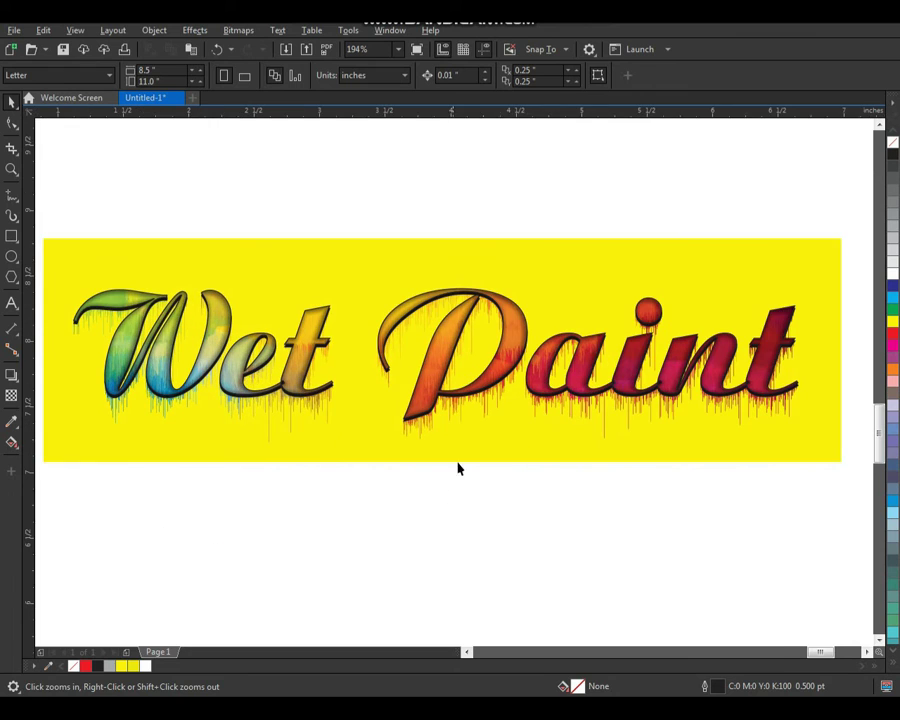
{"action": "key", "text": "space"}
{"action": "left_click", "coordinate": [549, 398]}
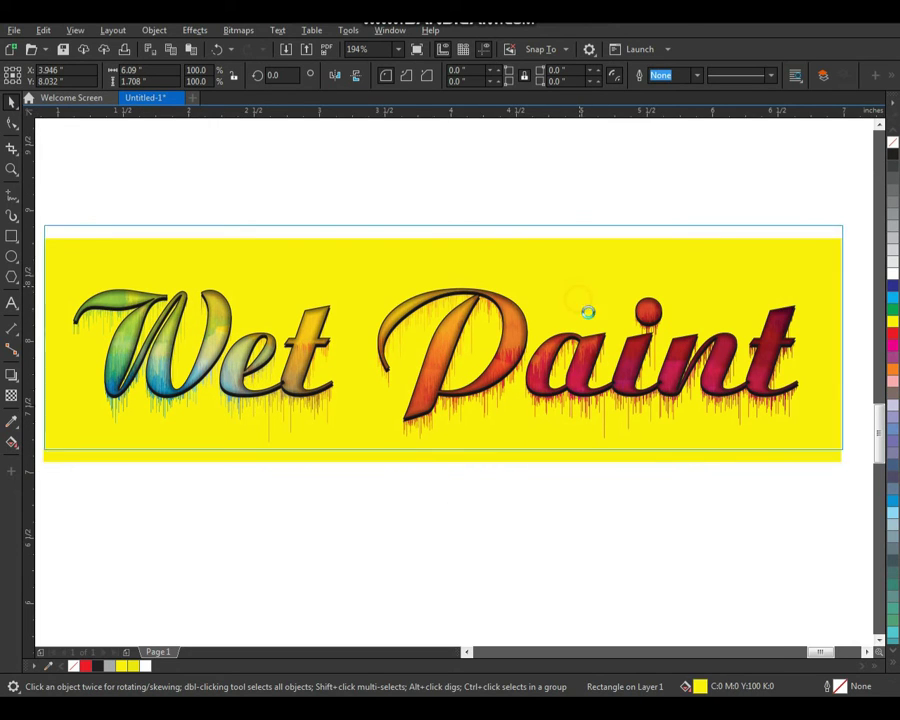
Set the banner fill's cyan to 10 in Edit Fill for a greener yellow.
{"action": "double_click", "coordinate": [698, 686]}
{"action": "left_click", "coordinate": [258, 231]}
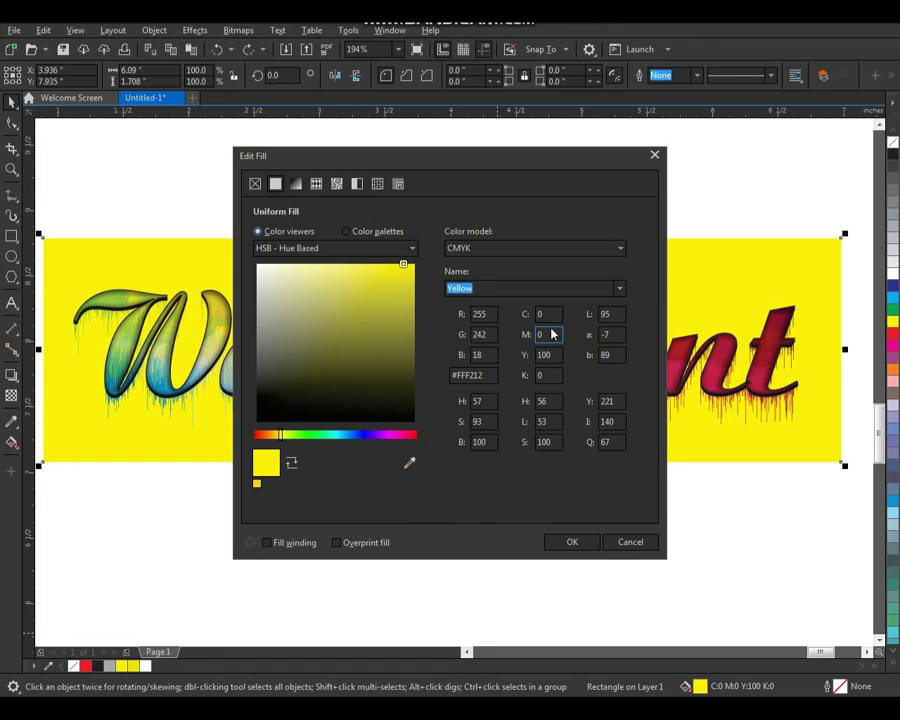
{"action": "left_click", "coordinate": [550, 315]}
{"action": "type", "text": "10"}
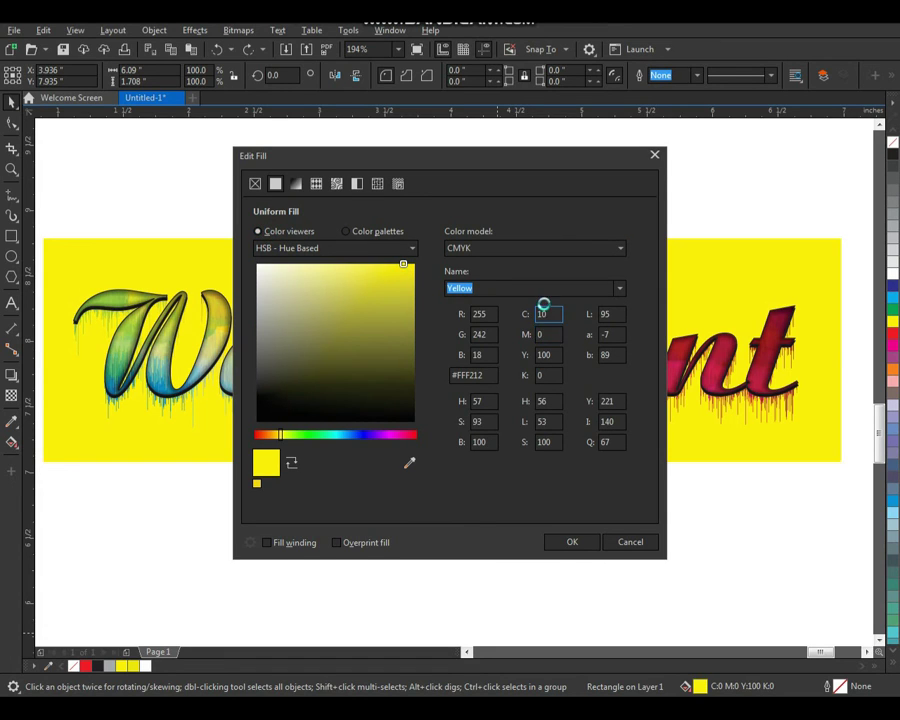
{"action": "key", "text": "Tab"}
{"action": "left_click", "coordinate": [562, 548]}
Zoom in on the P, Wet and Paint to inspect, then fit the whole banner to the window.
{"action": "key", "text": "z"}
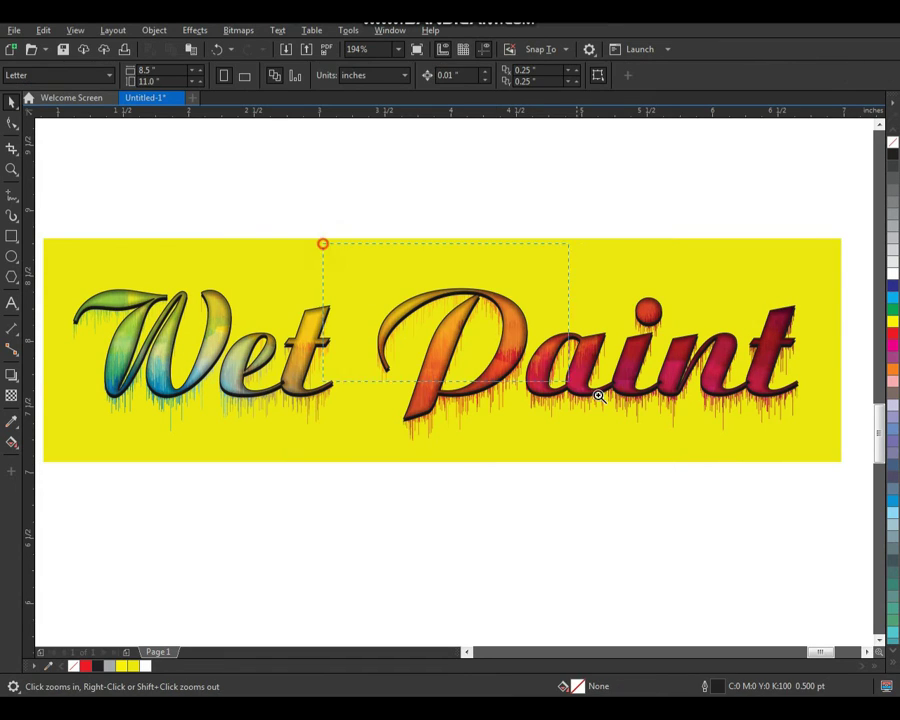
{"action": "left_click_drag", "start_coordinate": [321, 243], "coordinate": [785, 502]}
{"action": "right_click", "coordinate": [427, 365]}
{"action": "left_click", "coordinate": [488, 286]}
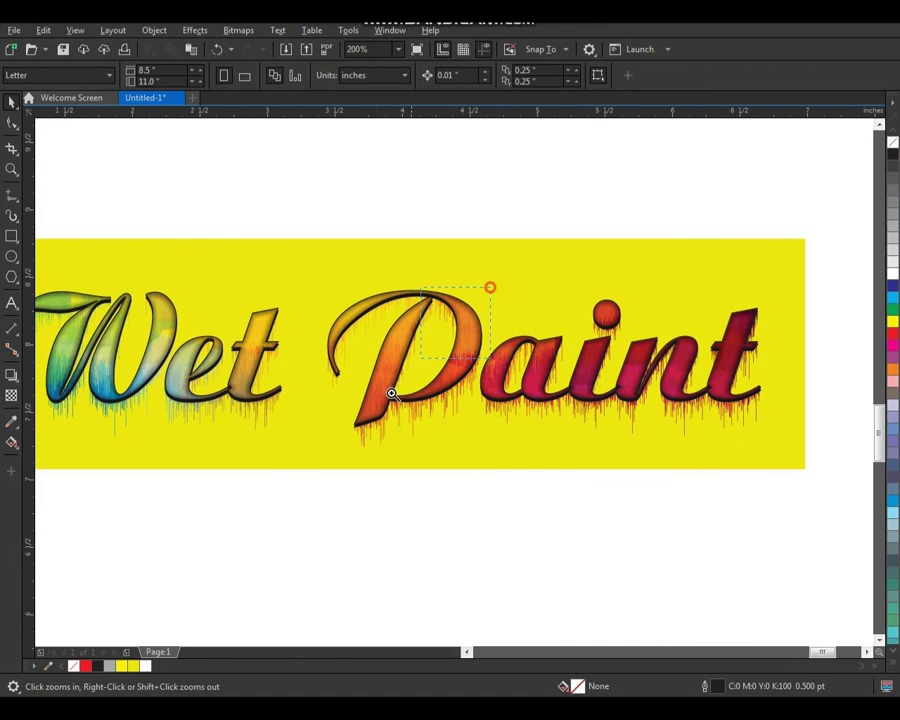
{"action": "right_click", "coordinate": [380, 394]}
{"action": "left_click_drag", "start_coordinate": [140, 308], "coordinate": [341, 444]}
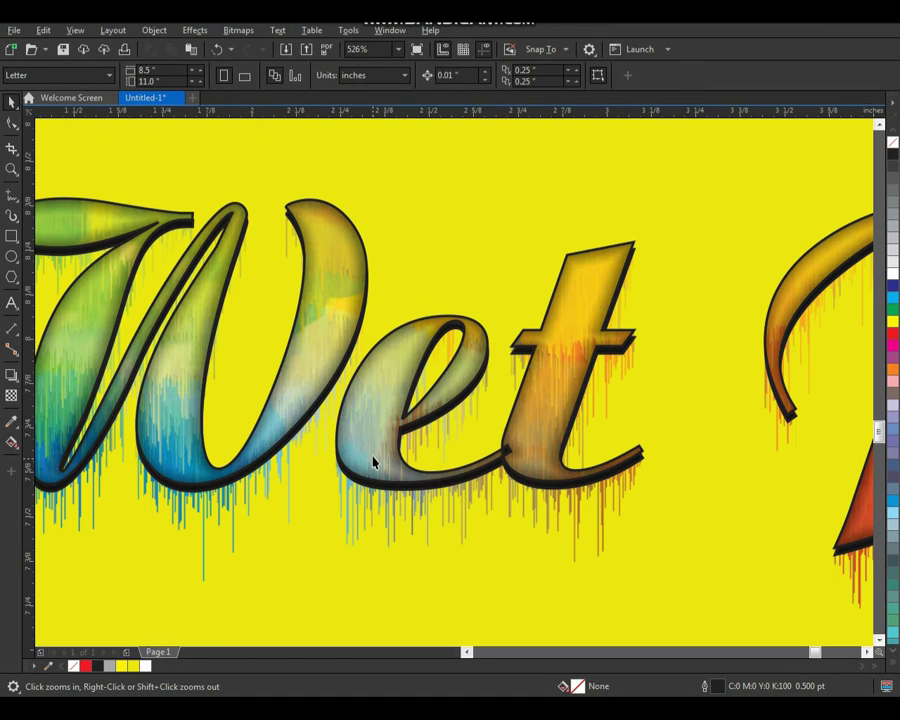
{"action": "right_click", "coordinate": [354, 404]}
{"action": "right_click", "coordinate": [354, 404]}
{"action": "left_click_drag", "start_coordinate": [380, 283], "coordinate": [753, 492]}
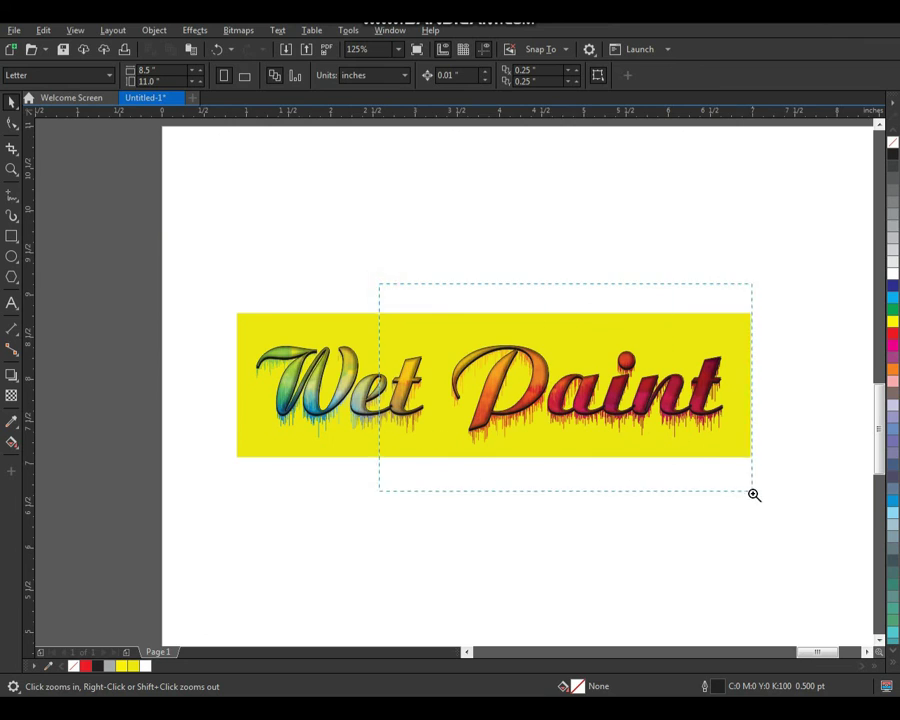
{"action": "right_click", "coordinate": [510, 317]}
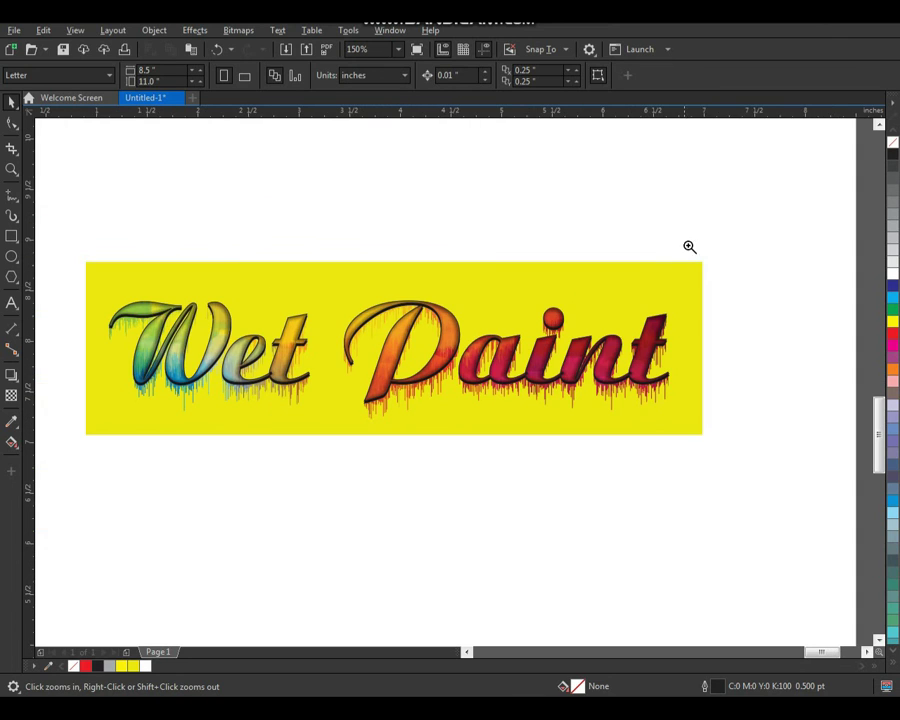
{"action": "left_click_drag", "start_coordinate": [757, 201], "coordinate": [338, 490]}
{"action": "key", "text": "F4"}
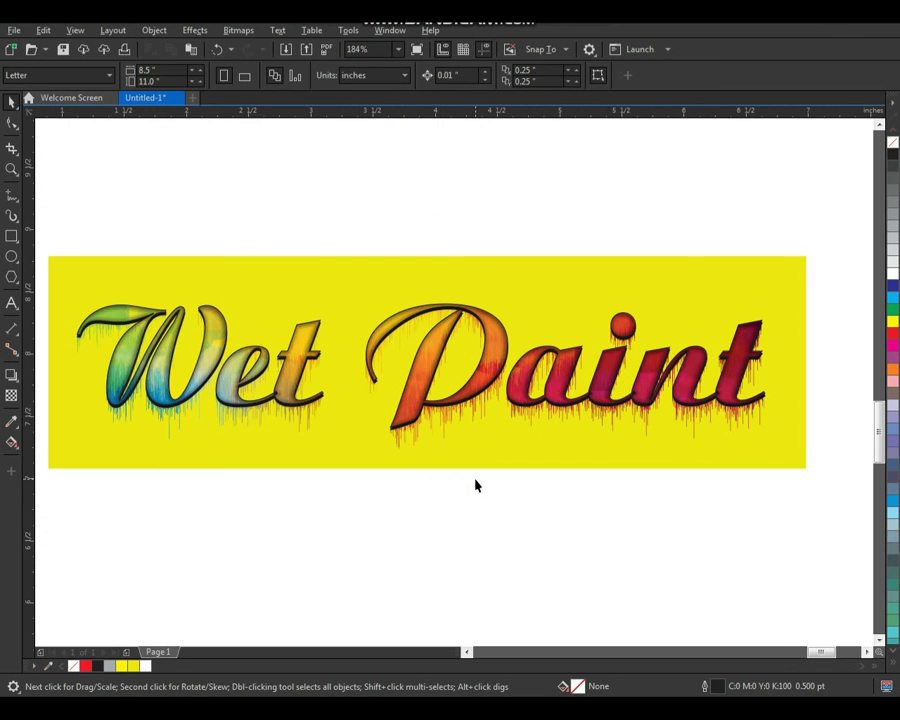